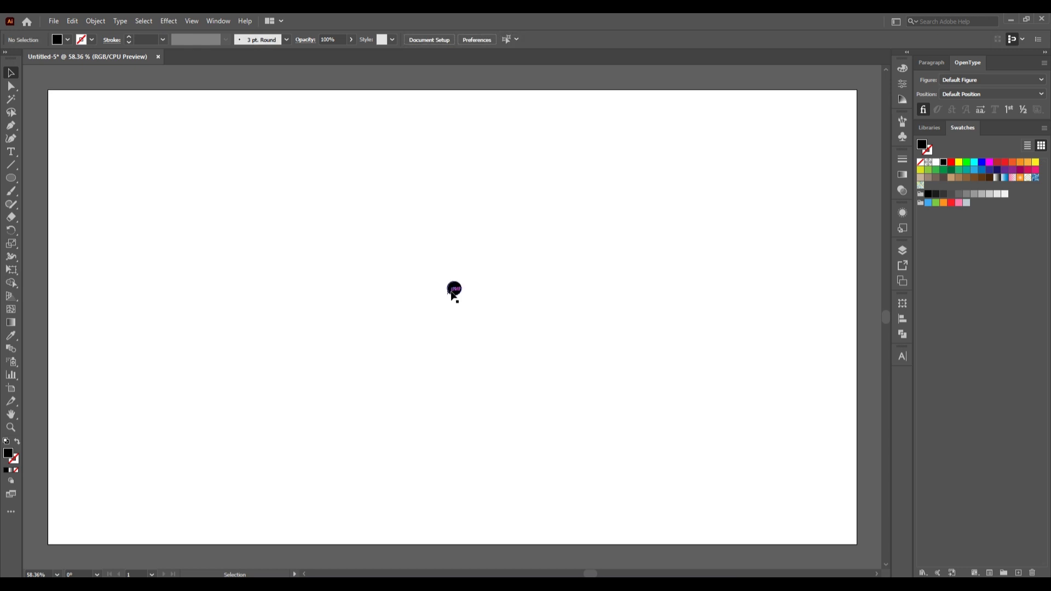
Step: Duplicate the small black circle in place and move one circle straight down by 369 px
left_click(452, 293)
left_click(72, 22)
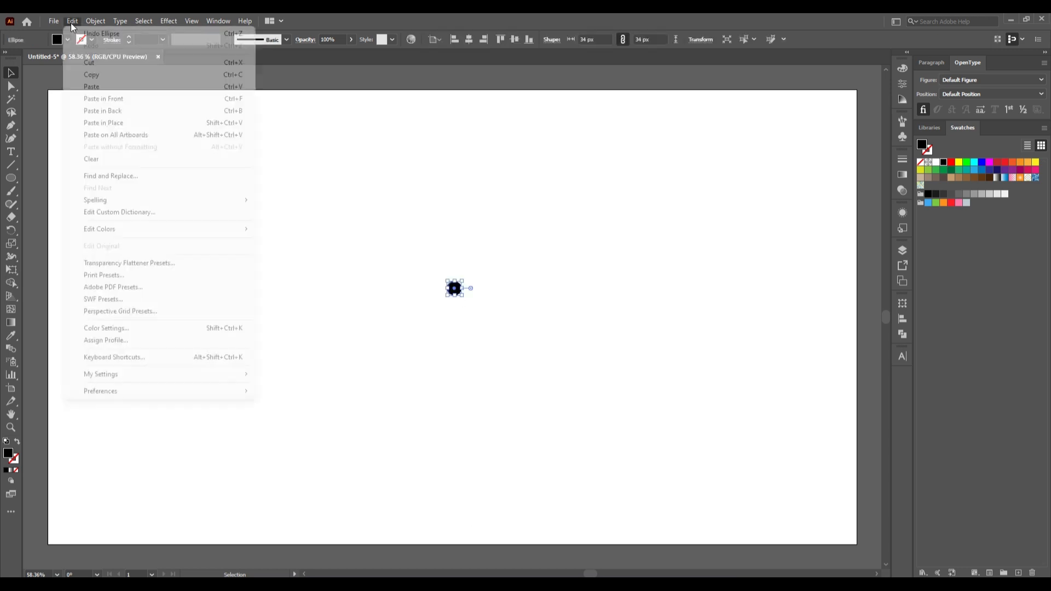
left_click(104, 74)
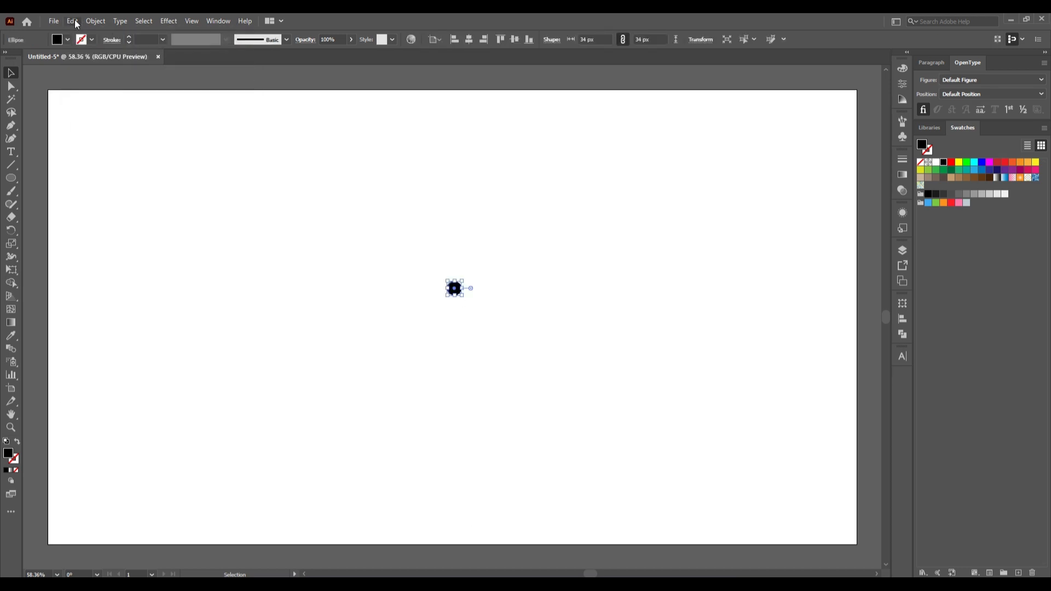
left_click(74, 20)
left_click(145, 128)
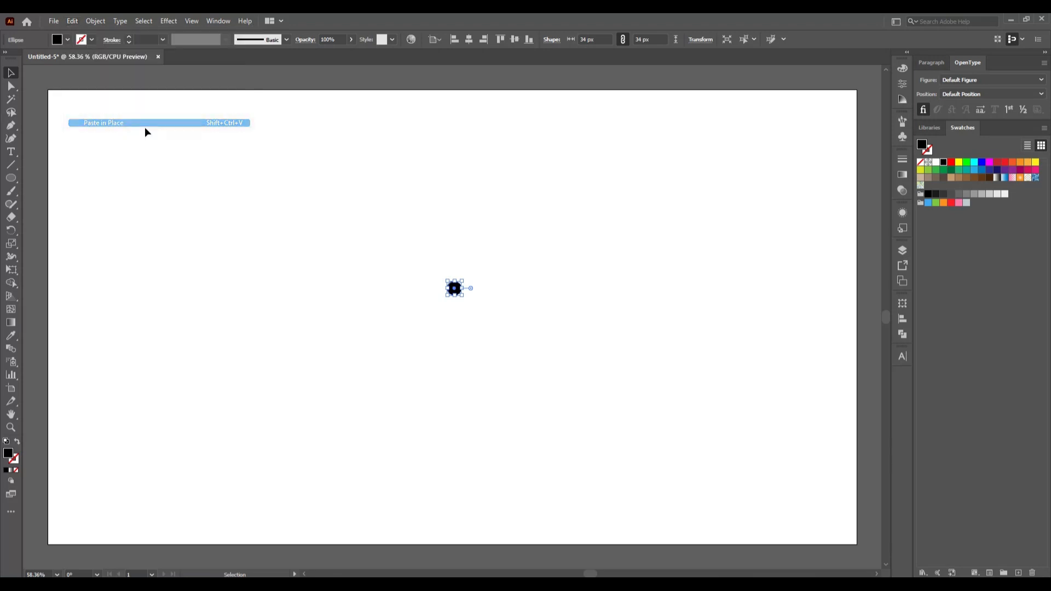
left_click(527, 292)
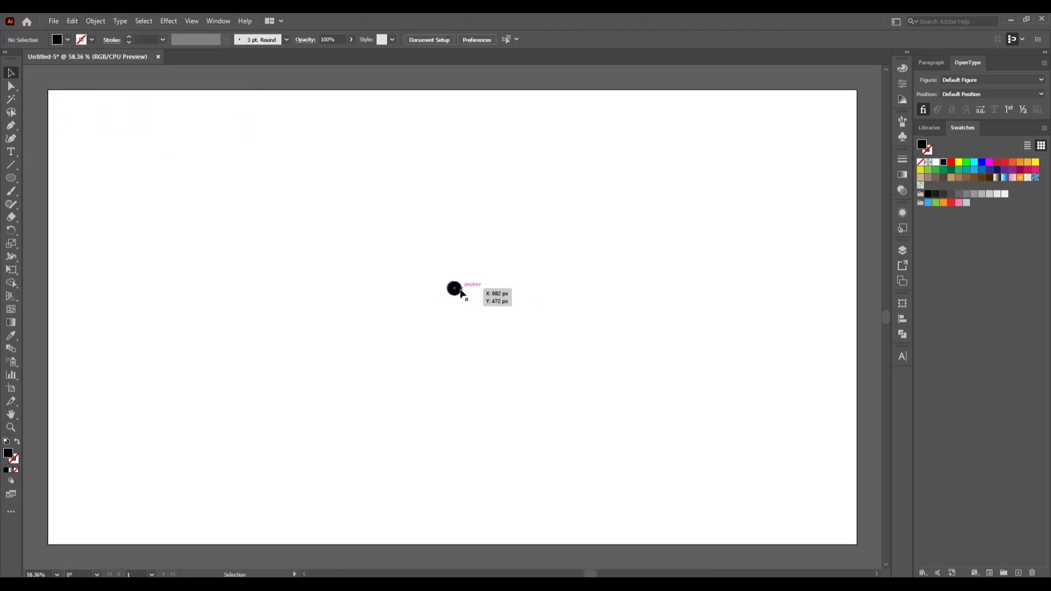
left_click_drag(461, 294, 464, 444)
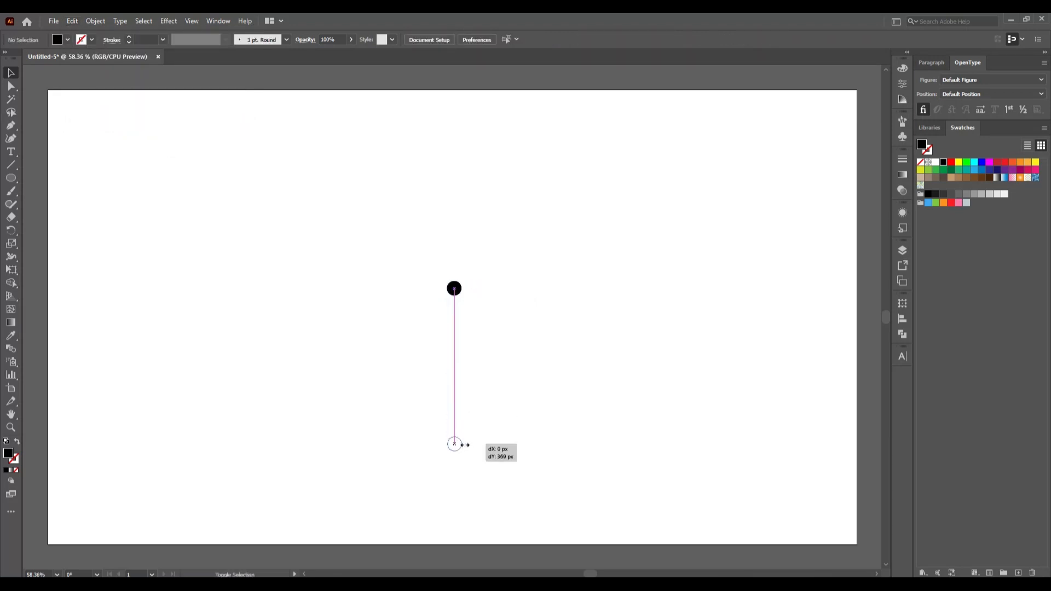
Step: Group the two circles and center the group vertically and horizontally on the artboard
mouse_move(406, 254)
left_mouse_down()
mouse_move(499, 465)
mouse_move(478, 459)
left_mouse_up()
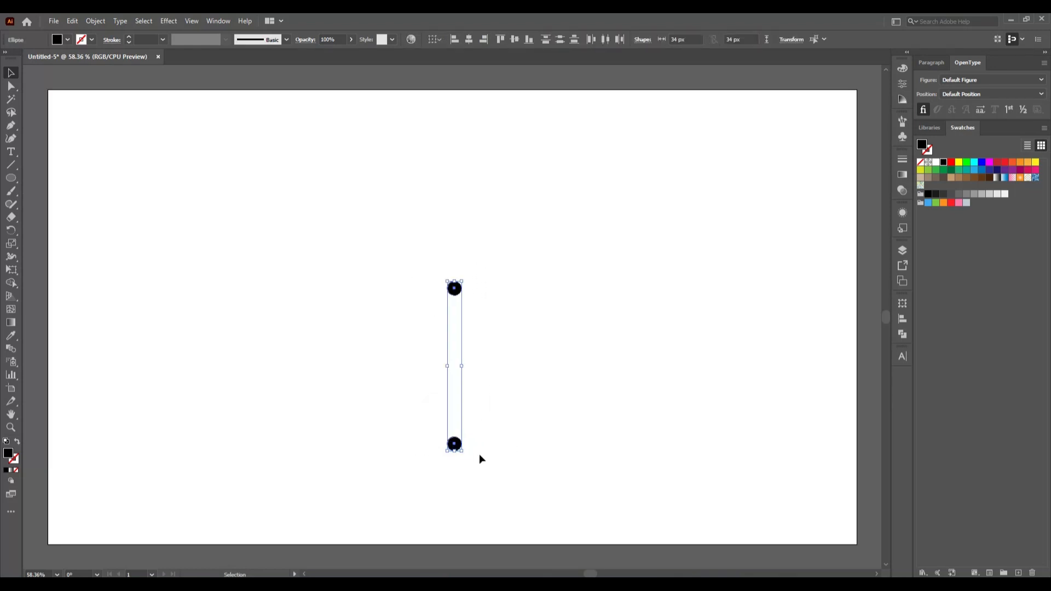
right_click(452, 294)
left_click(506, 360)
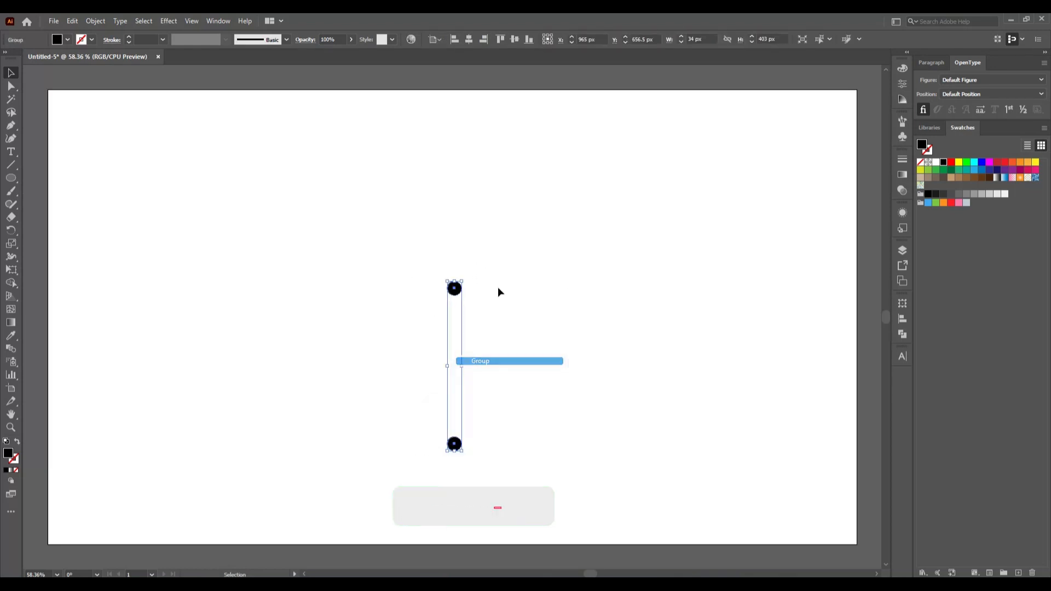
left_click(518, 43)
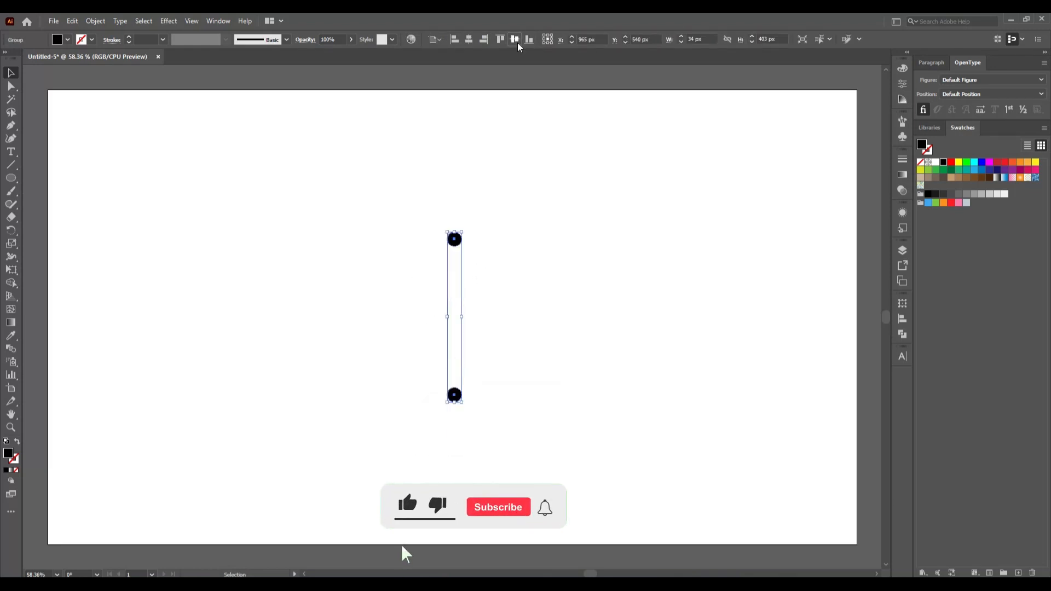
left_click(469, 42)
Step: Create a copy of the circle pair rotated by 20° about its center
right_click(462, 245)
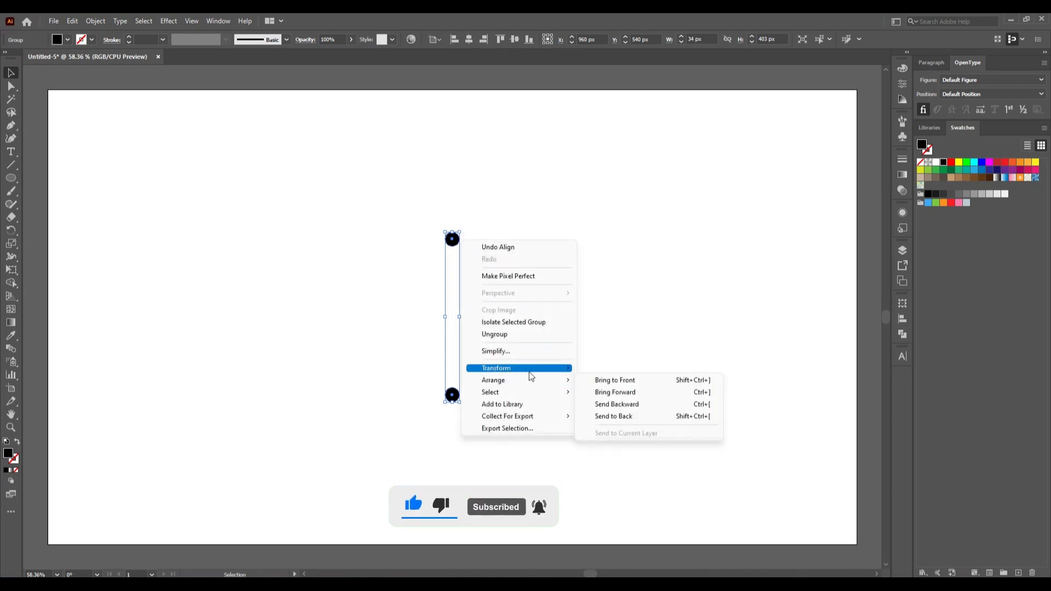
mouse_move(530, 370)
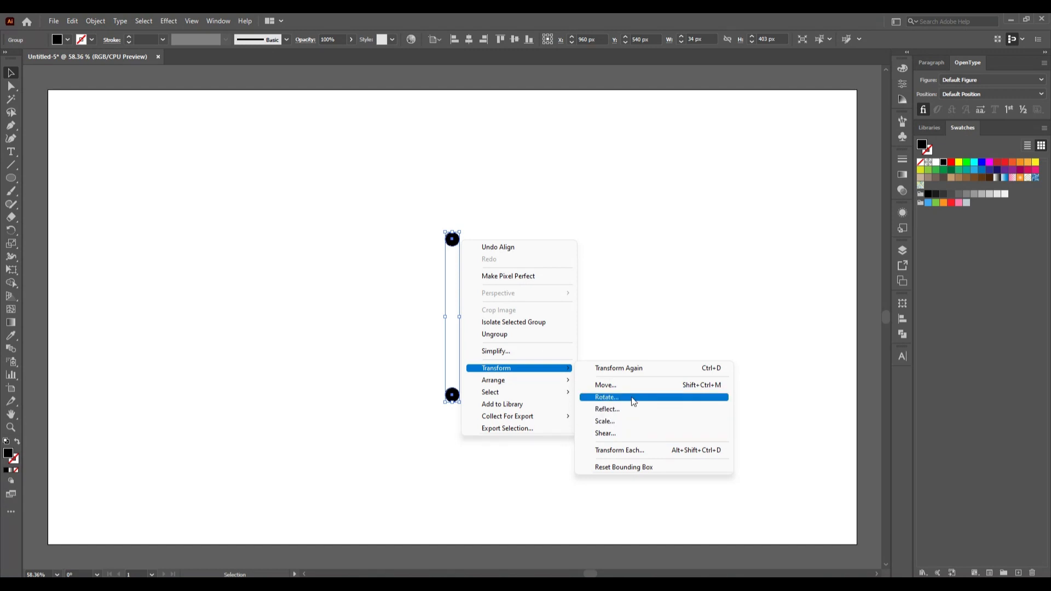
left_click(633, 398)
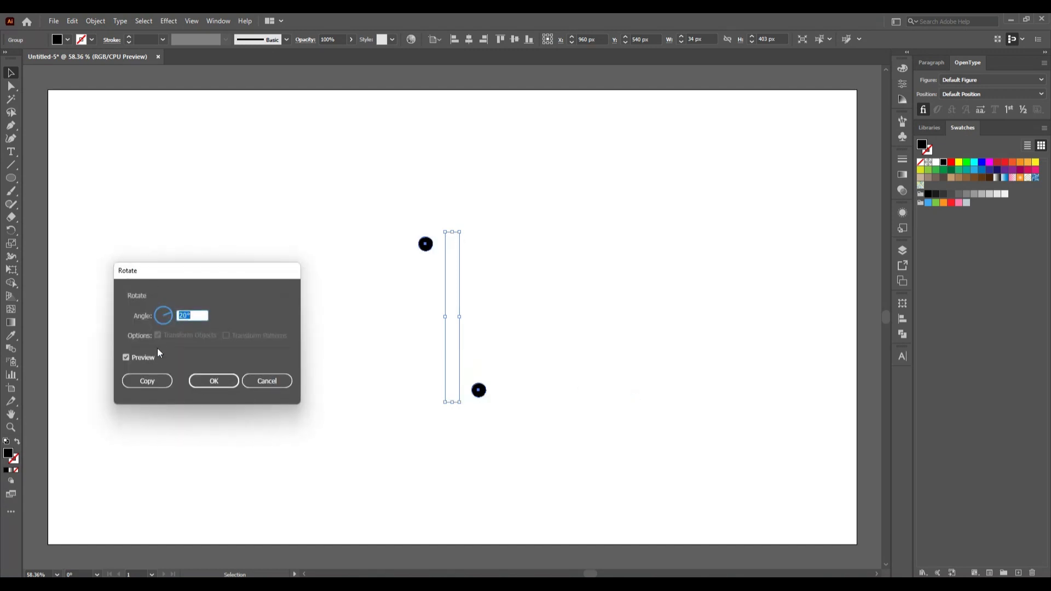
left_click(156, 381)
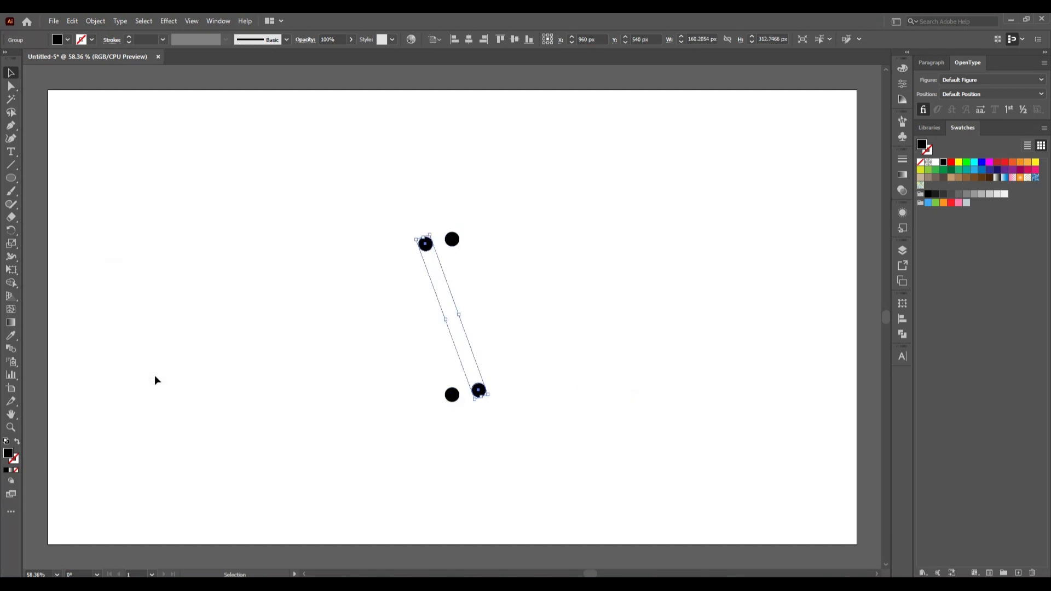
Step: Repeat the rotated copy of the circle pair until the dots form a complete, evenly spaced ring
key("a")
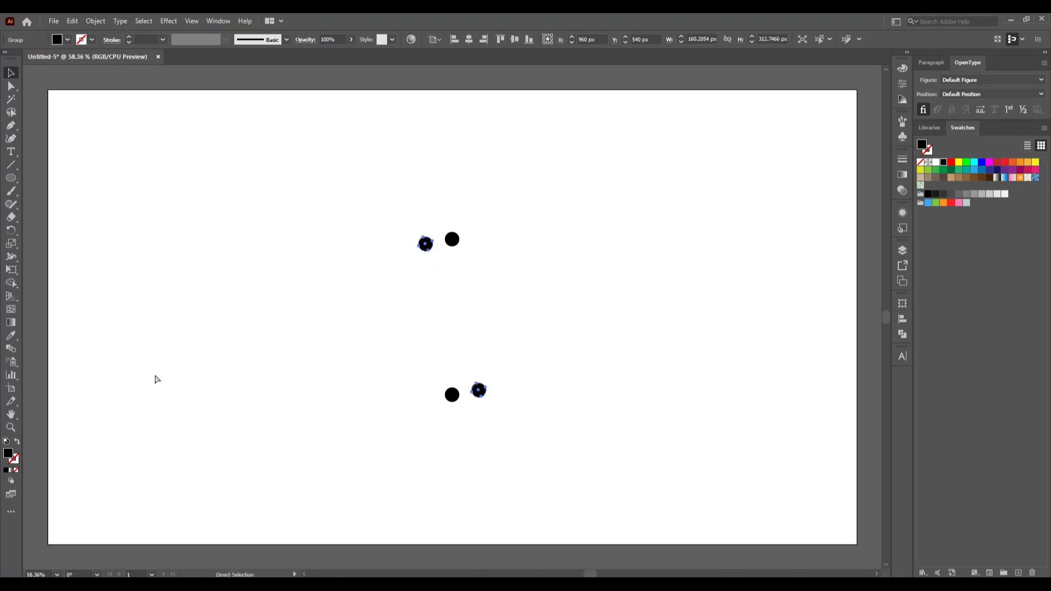
key("ctrl+d")
key("ctrl+d")
key("ctrl+d")
key("ctrl+d")
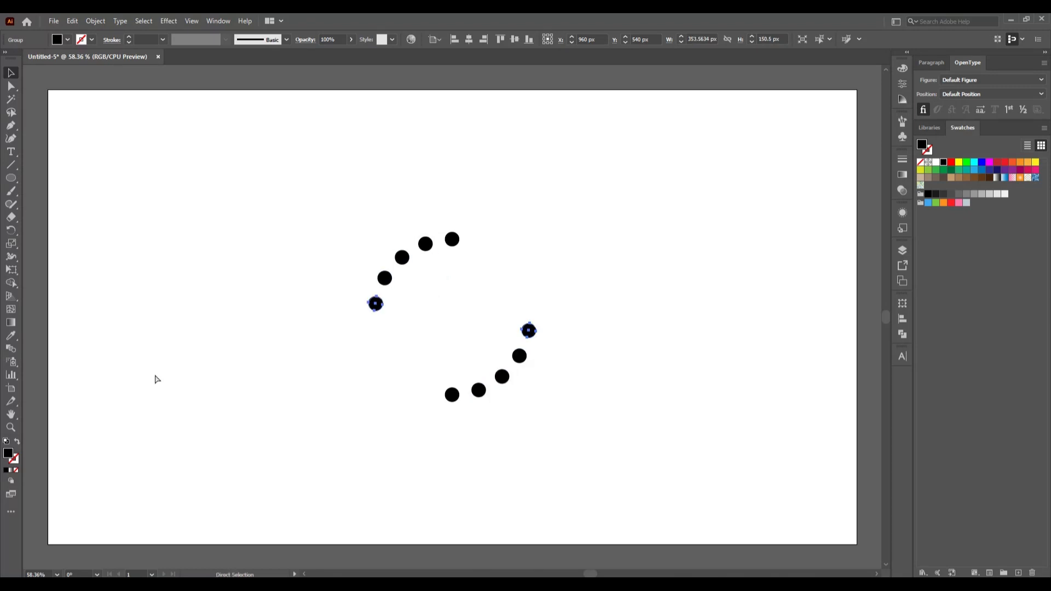
key("ctrl+d")
key("ctrl+d")
key("ctrl+d")
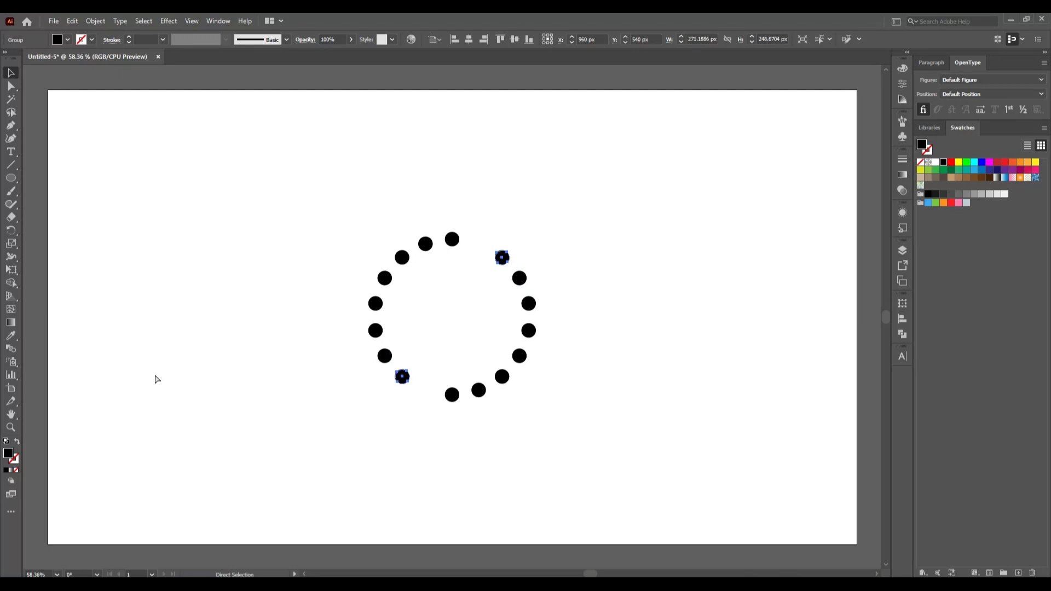
key("v")
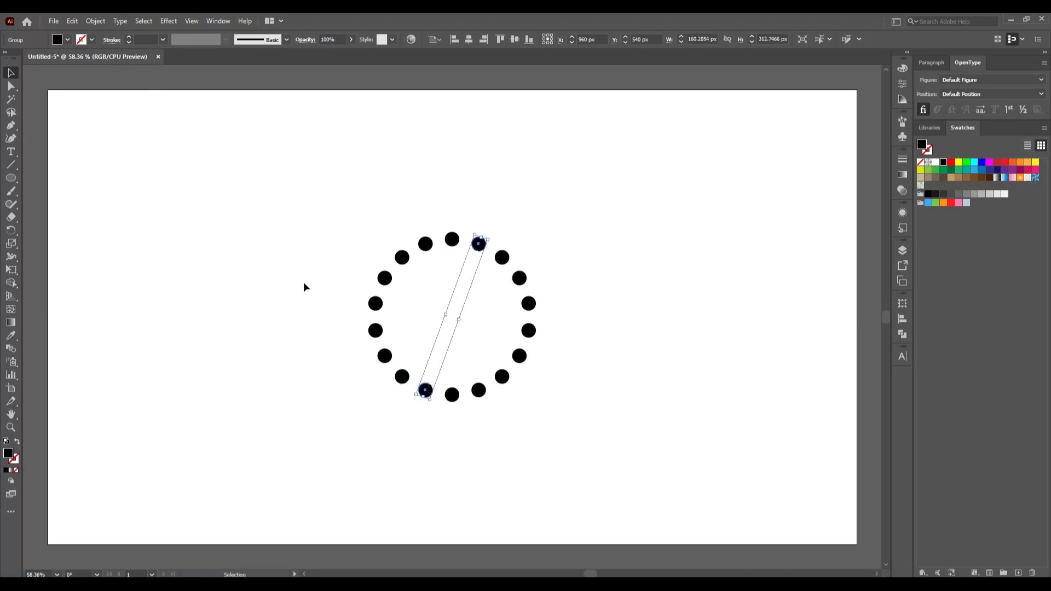
Step: Select all the dots of the ring and combine them into one group
left_click(303, 281)
left_click_drag(332, 197, 599, 451)
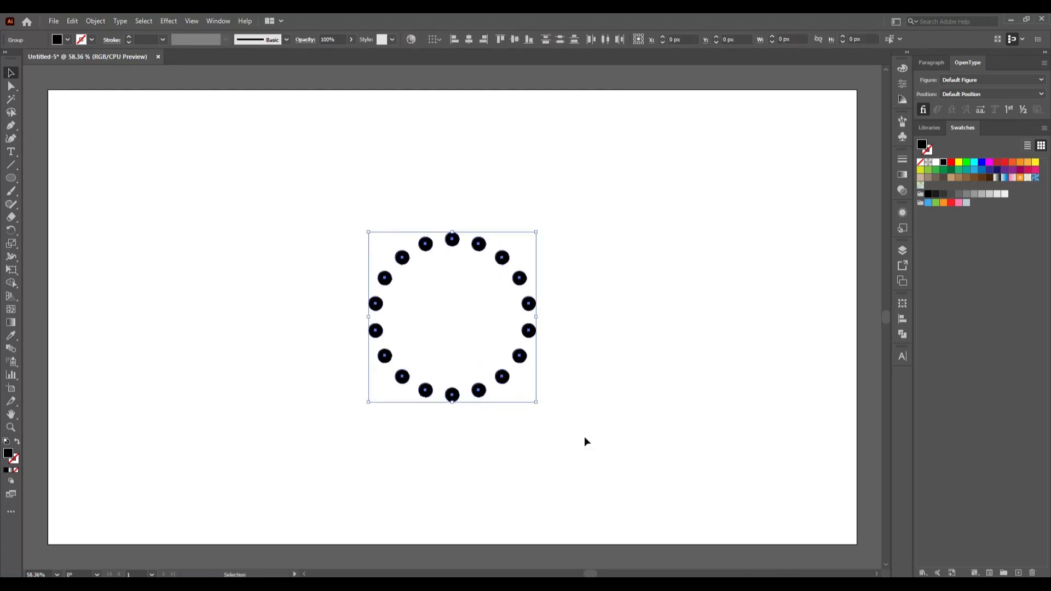
right_click(454, 315)
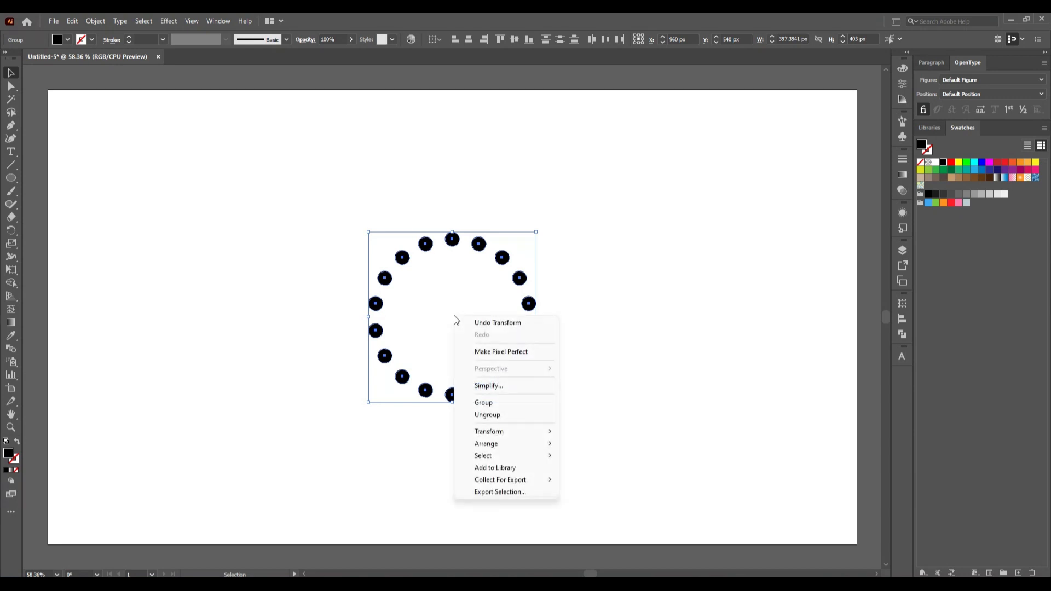
left_click(504, 403)
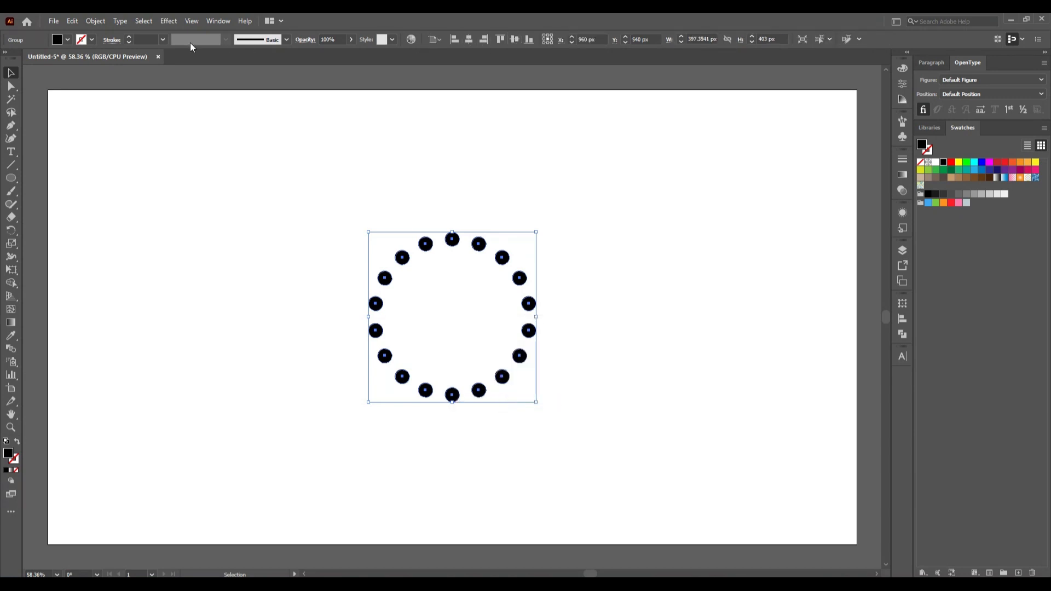
Step: Start a Distort & Transform Transform effect on the ring group with 20 copies
left_click(168, 21)
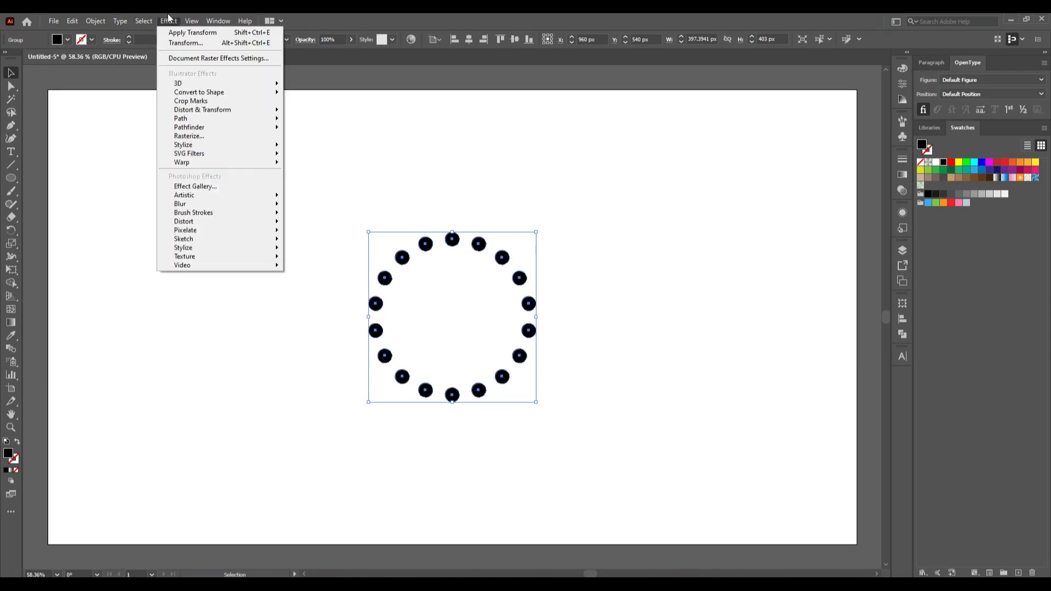
mouse_move(237, 115)
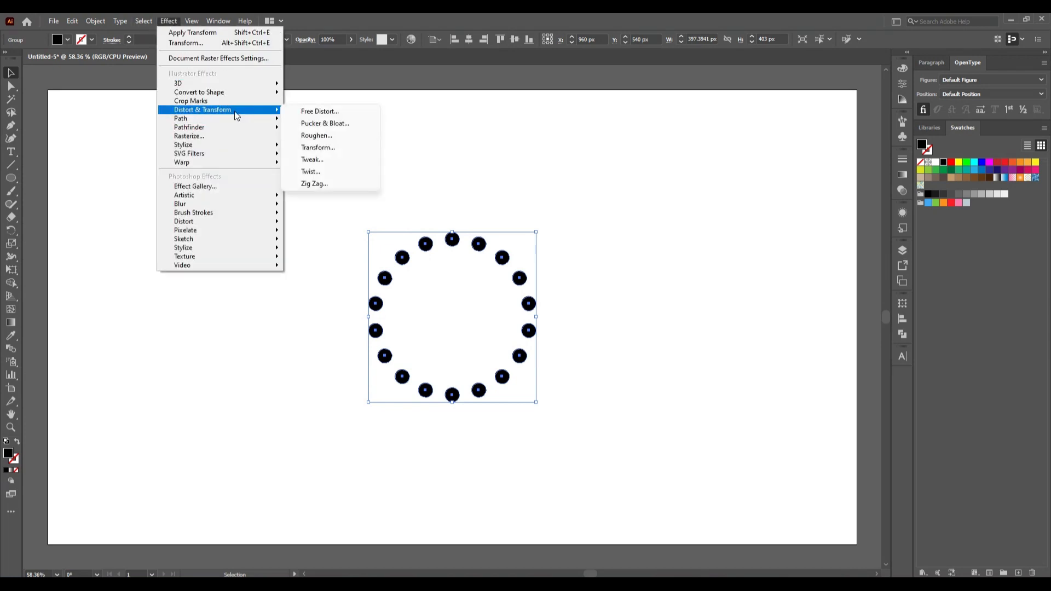
left_click(332, 147)
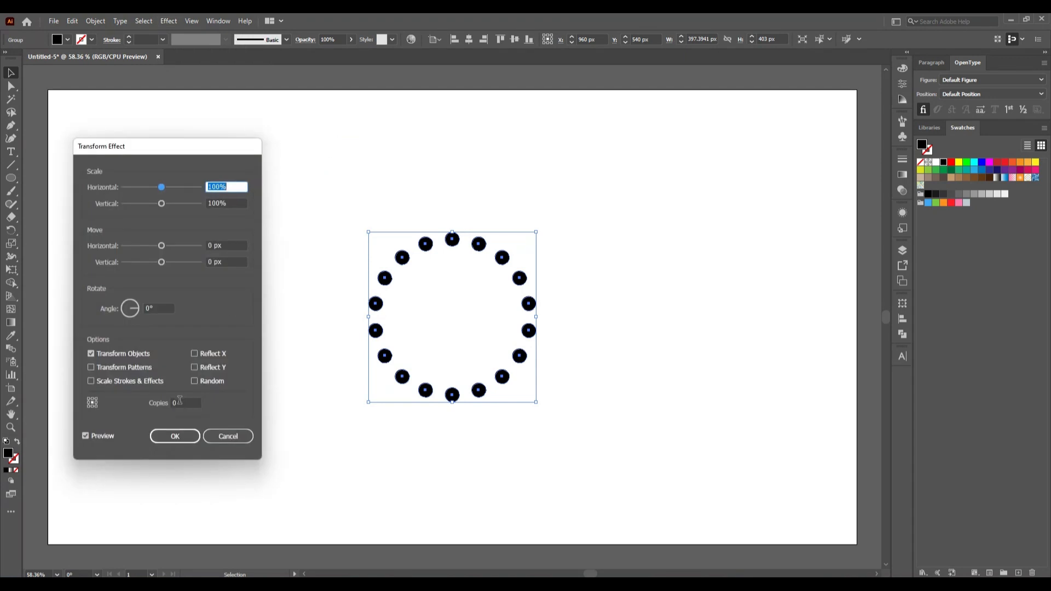
left_click(180, 402)
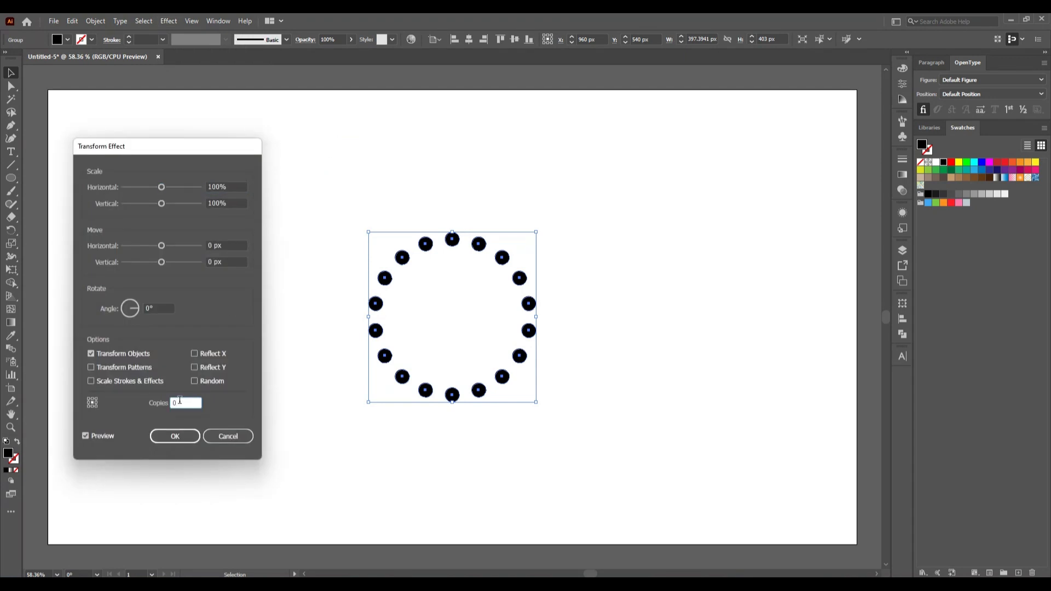
key("Up")
key("Up")
key("Up")
key("Up")
key("Up")
key("Up")
Step: Set the Transform effect's rotation angle to 11.25° with the preview switched on
left_click(150, 307)
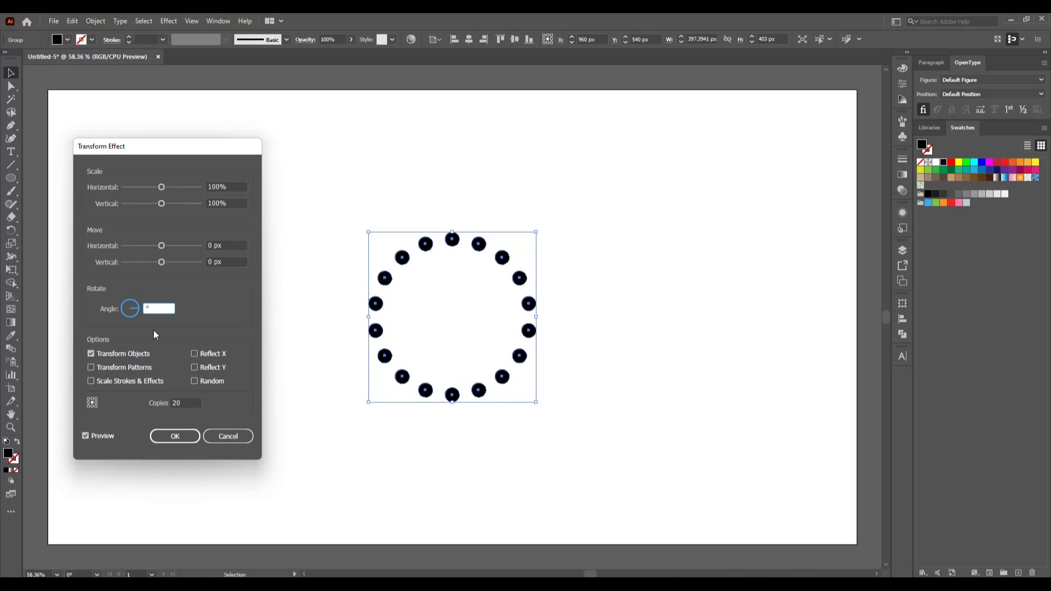
type("11.25")
left_click(84, 437)
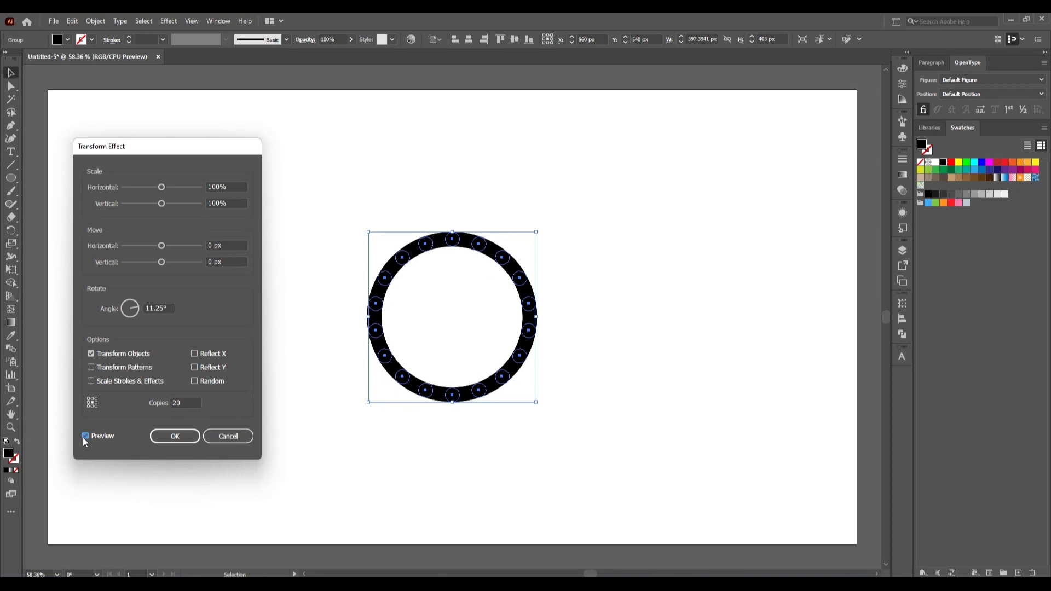
left_click(85, 436)
Step: Reduce the Transform effect's horizontal scale to 81% so the copied dots spiral inward
left_click(220, 187)
key("Down")
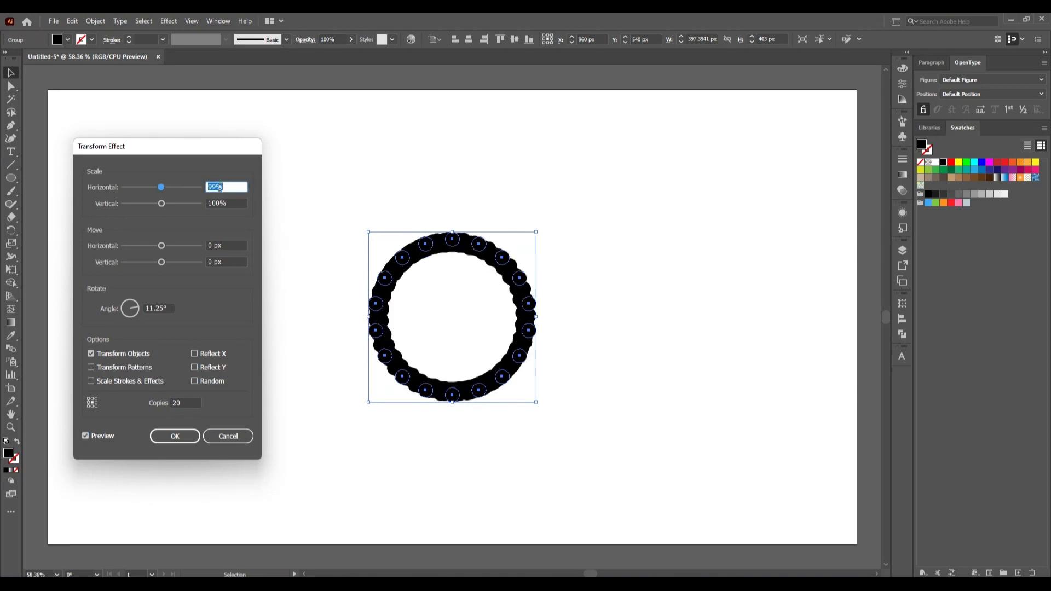
key("Down")
key("Down")
key("Down")
key("Down")
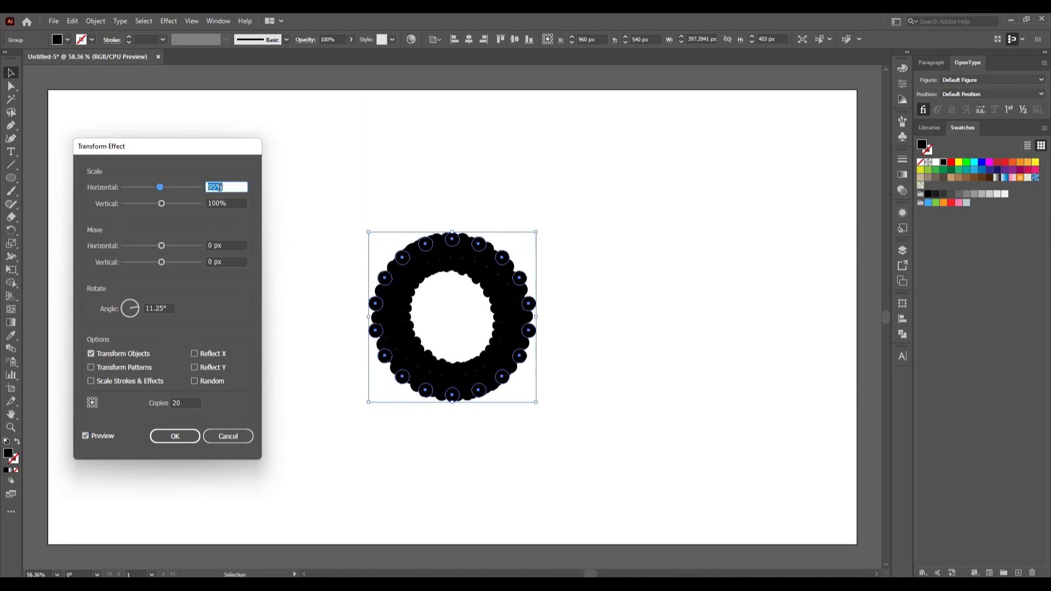
key("Down")
key("Down")
key("Down")
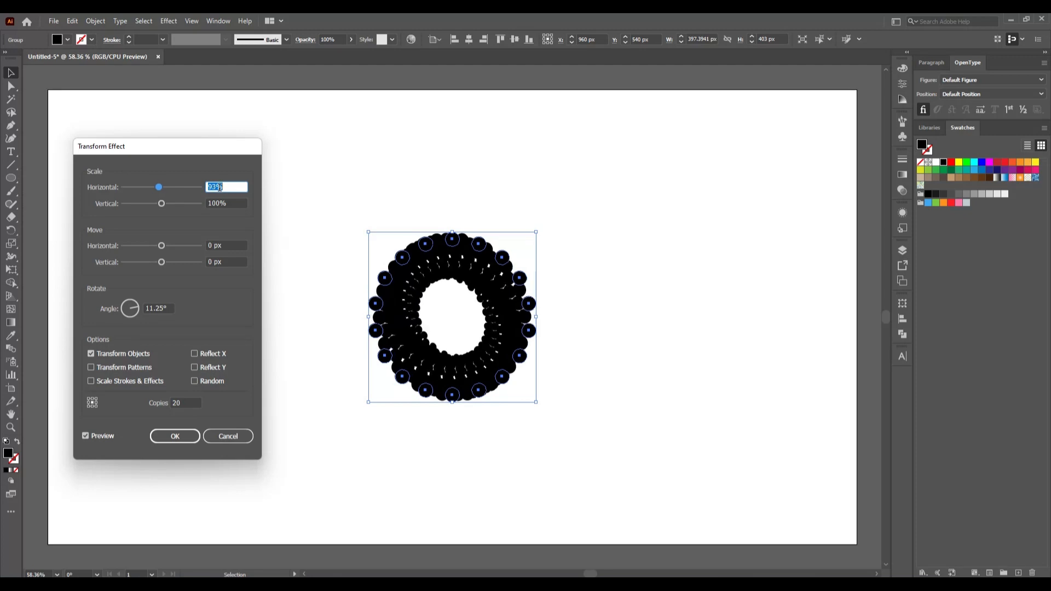
key("Down")
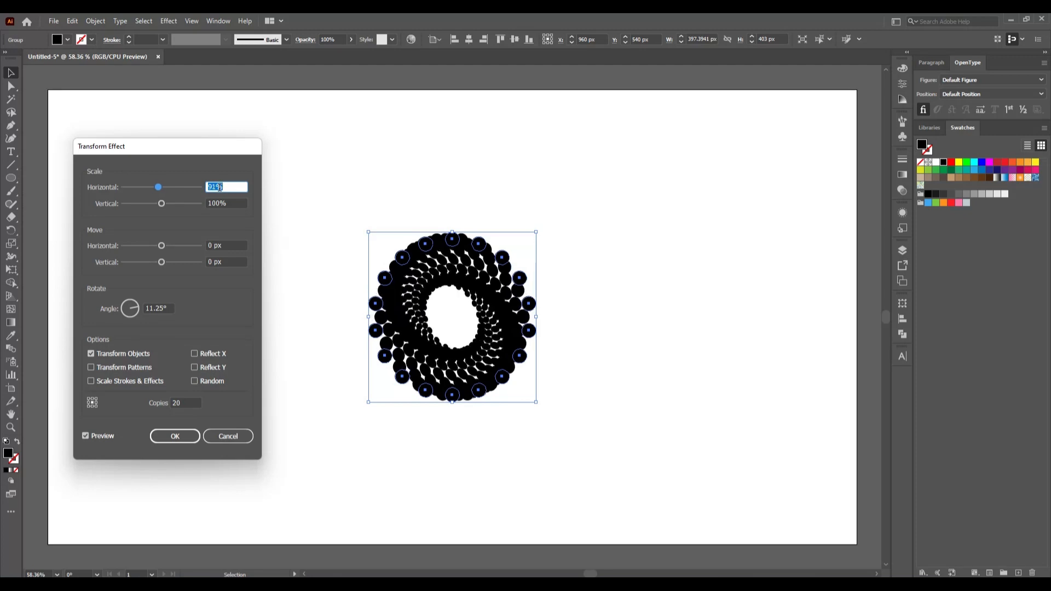
key("Down")
key("Down")
key("Down")
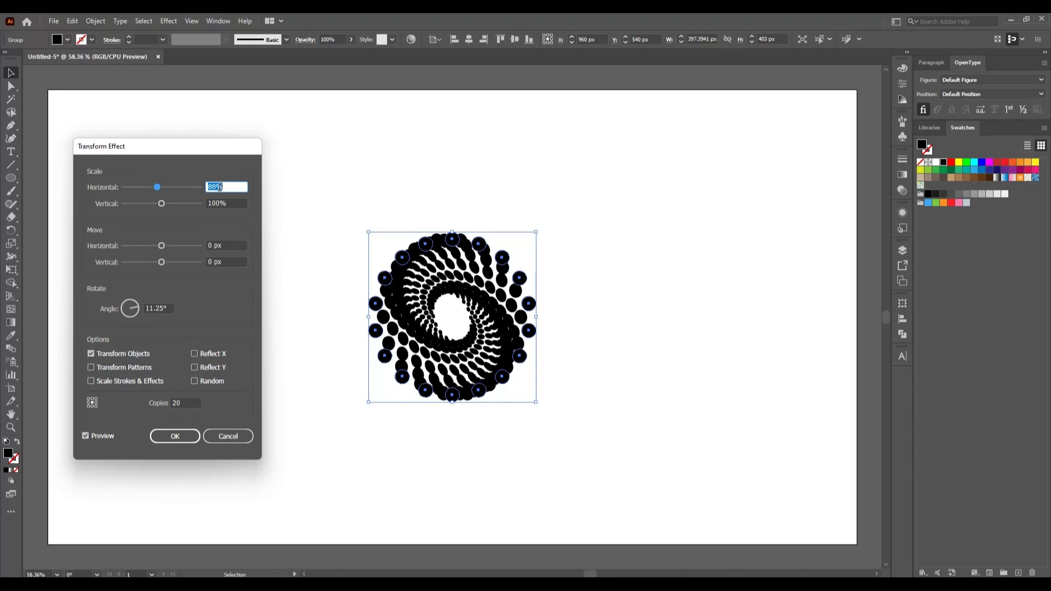
key("Down")
key("Down")
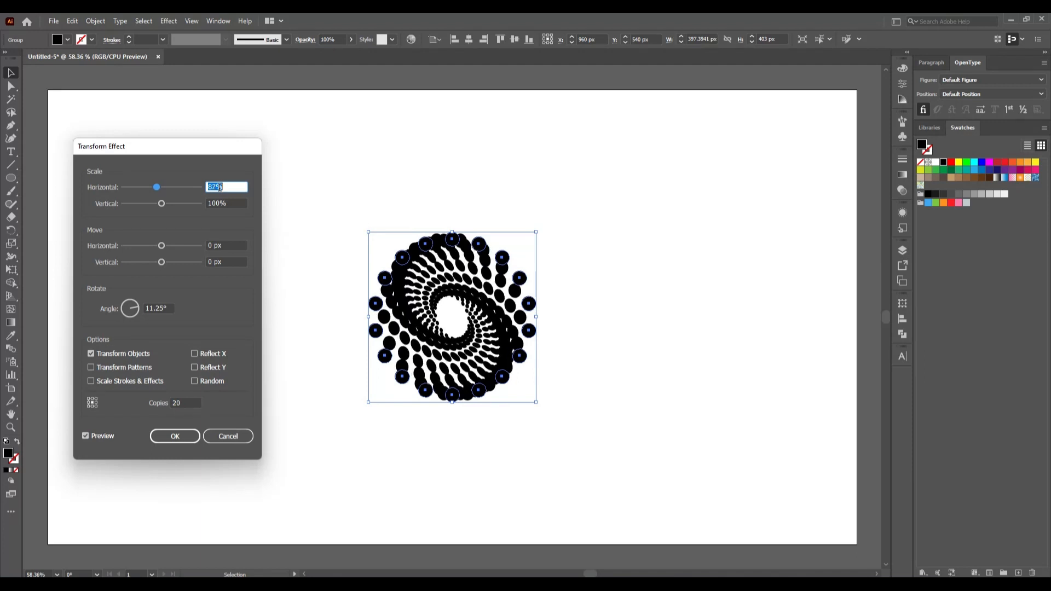
key("Down")
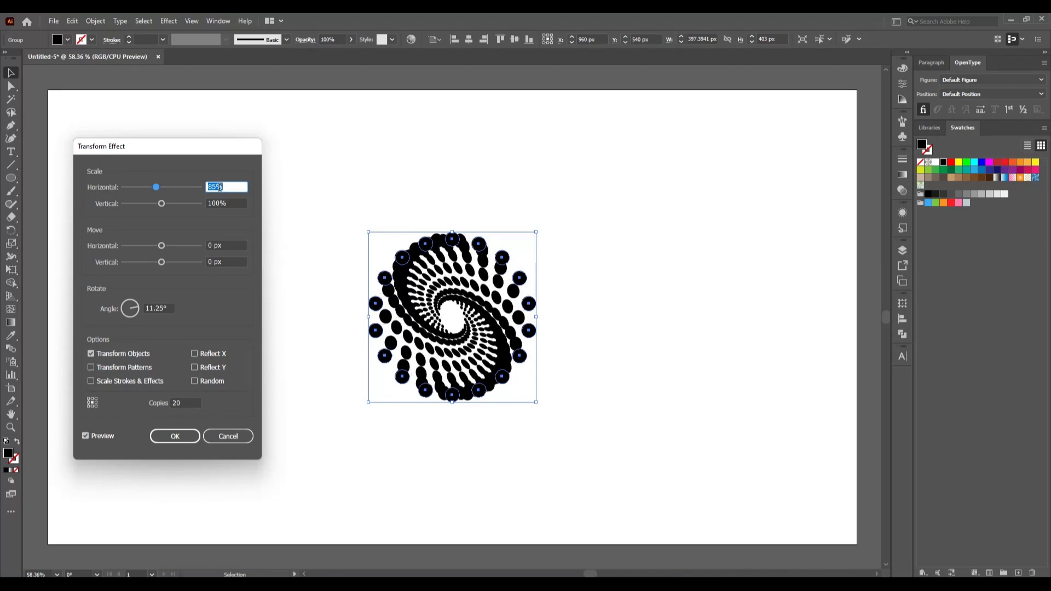
key("Down")
key("Down")
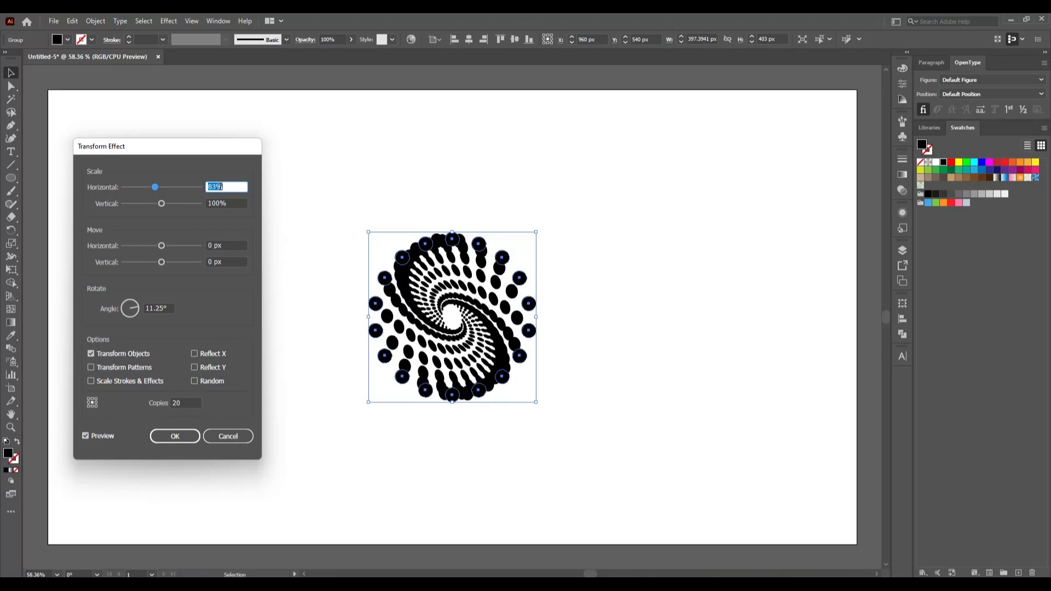
key("Down")
key("Down")
key("Down")
key("Down")
key("Down")
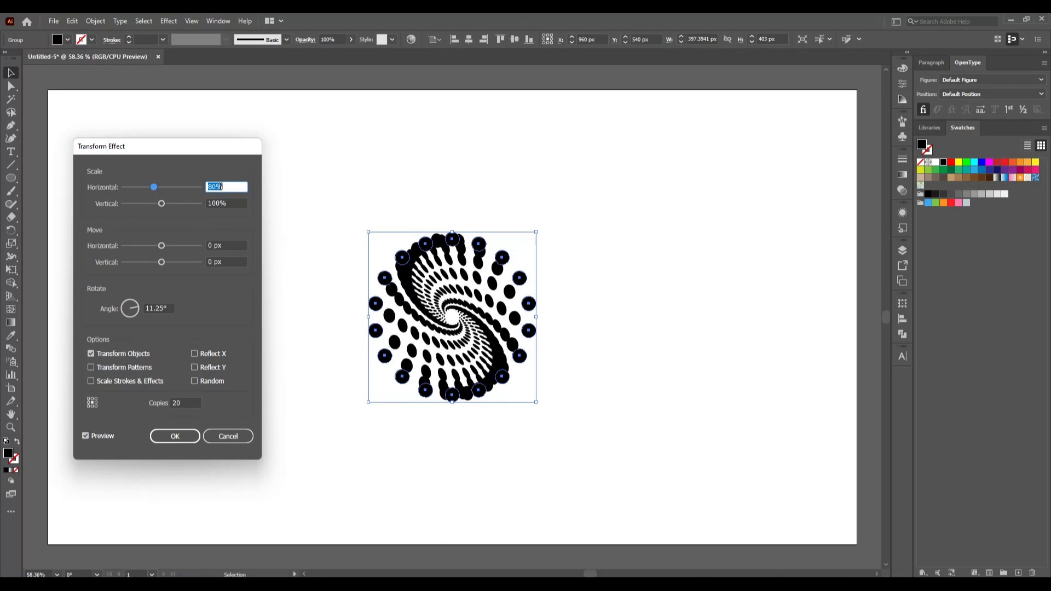
key("Up")
key("Up")
key("Up")
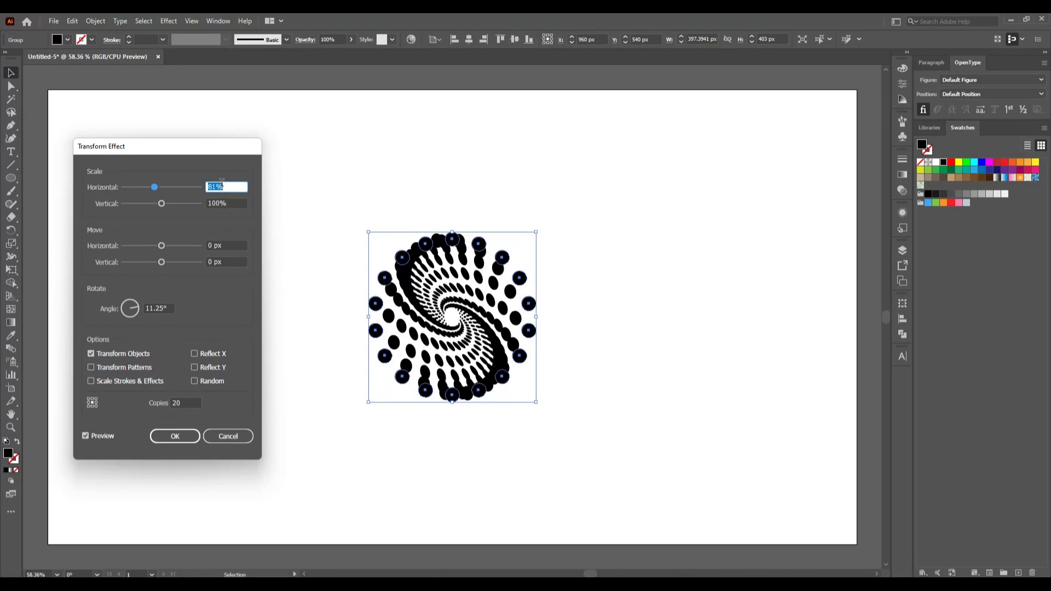
Step: Set the Transform effect's horizontal and vertical scale both to 80% and apply the effect to the ring group
key("Down")
left_click(219, 203)
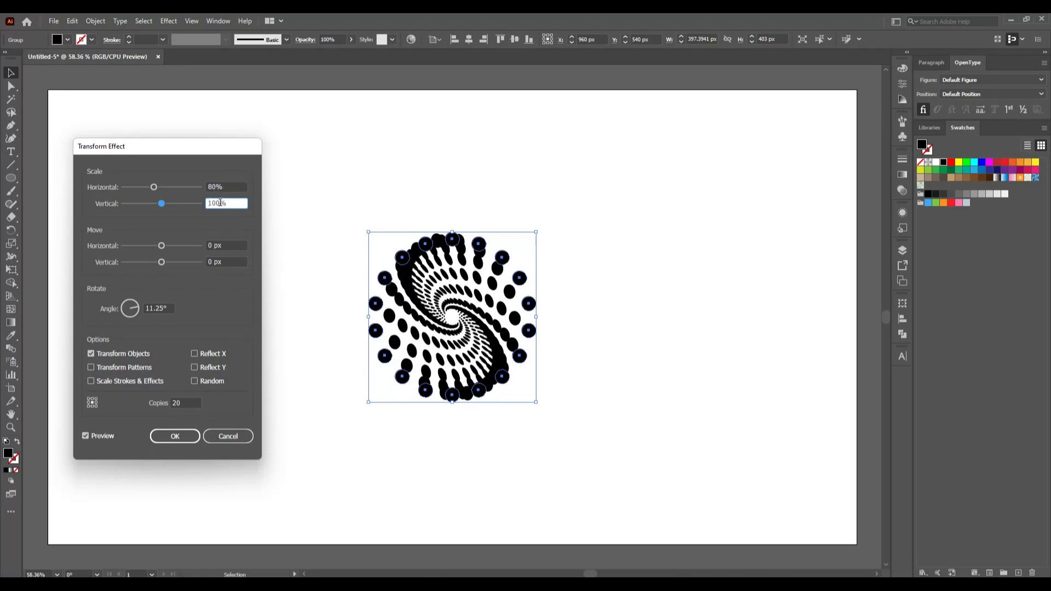
key("Down")
key("Down")
key("Down")
key("Down")
key("Down")
key("Down")
key("Down")
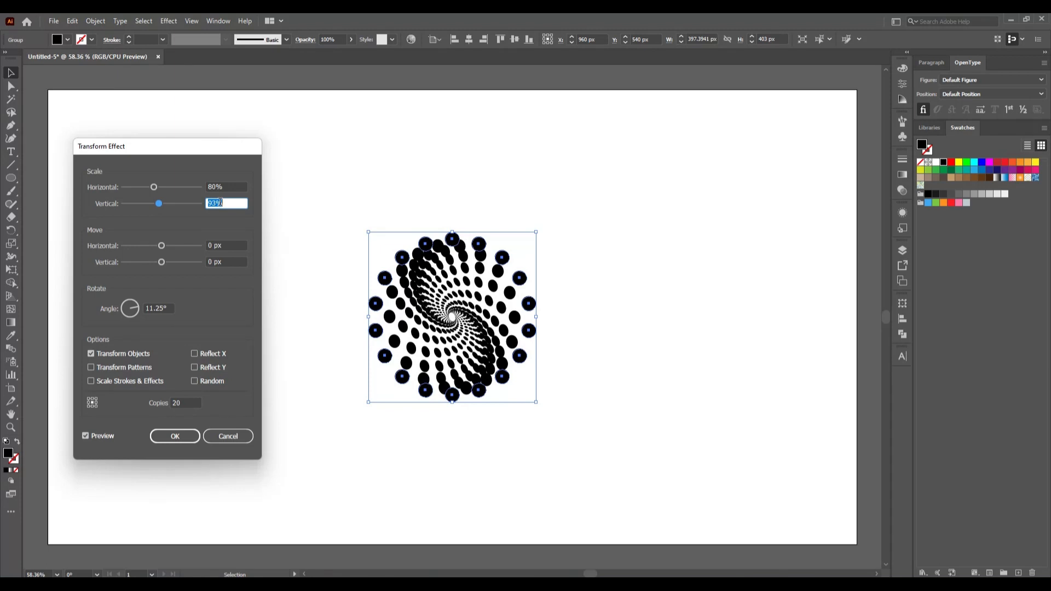
key("Down")
key("Down")
key("Down")
key("Down")
key("Down")
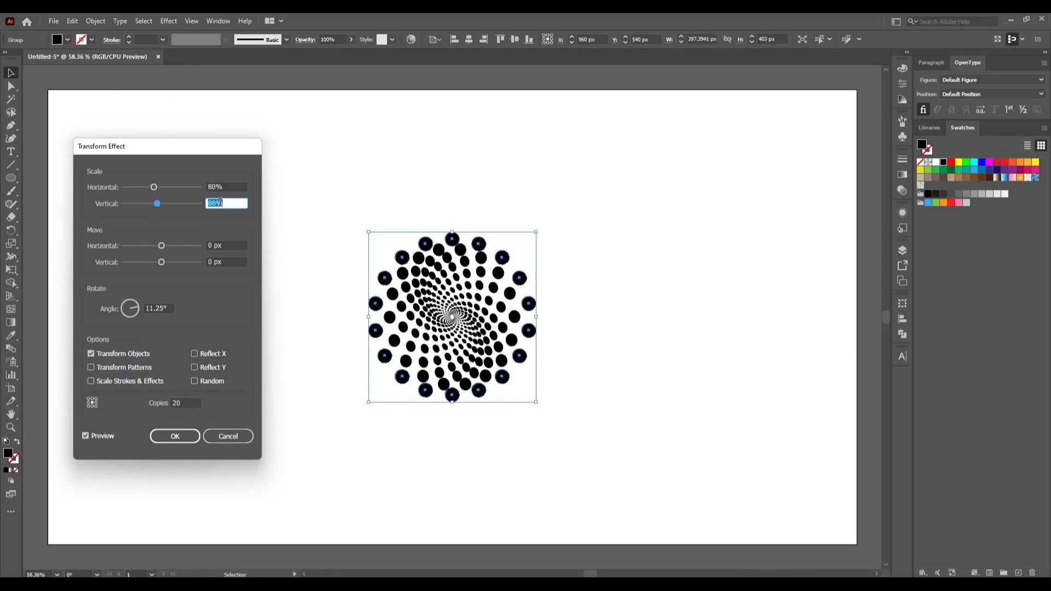
key("Down")
key("Down")
key("Down")
key("Down")
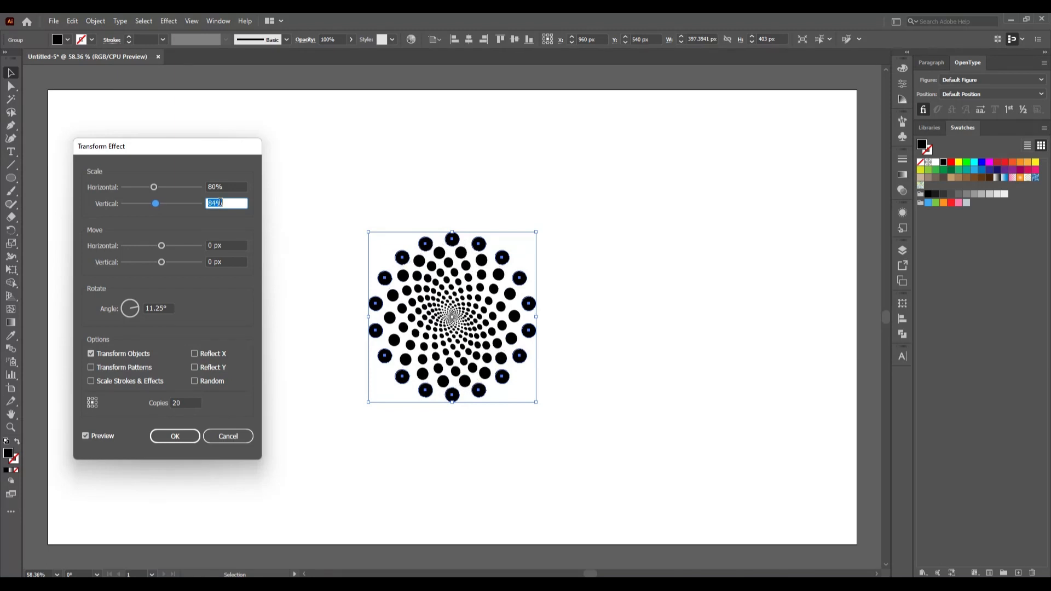
key("Down")
key("Down")
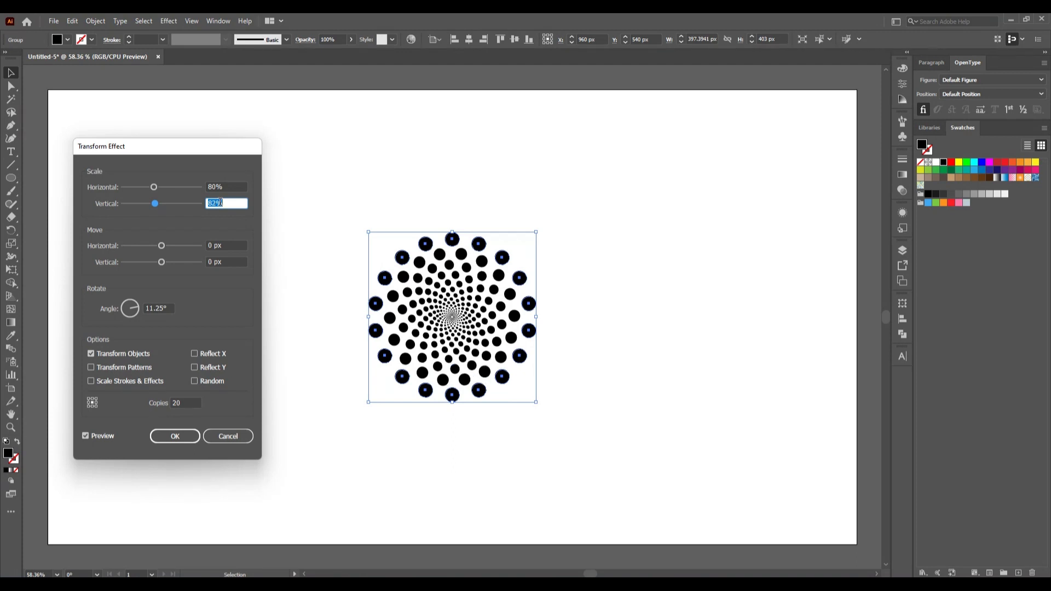
key("Down")
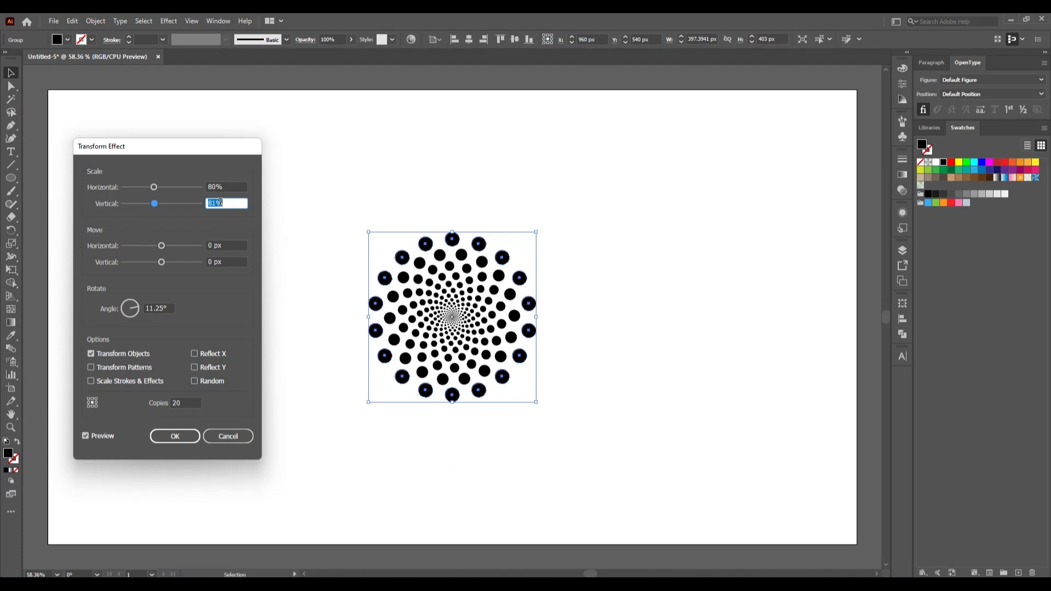
key("Down")
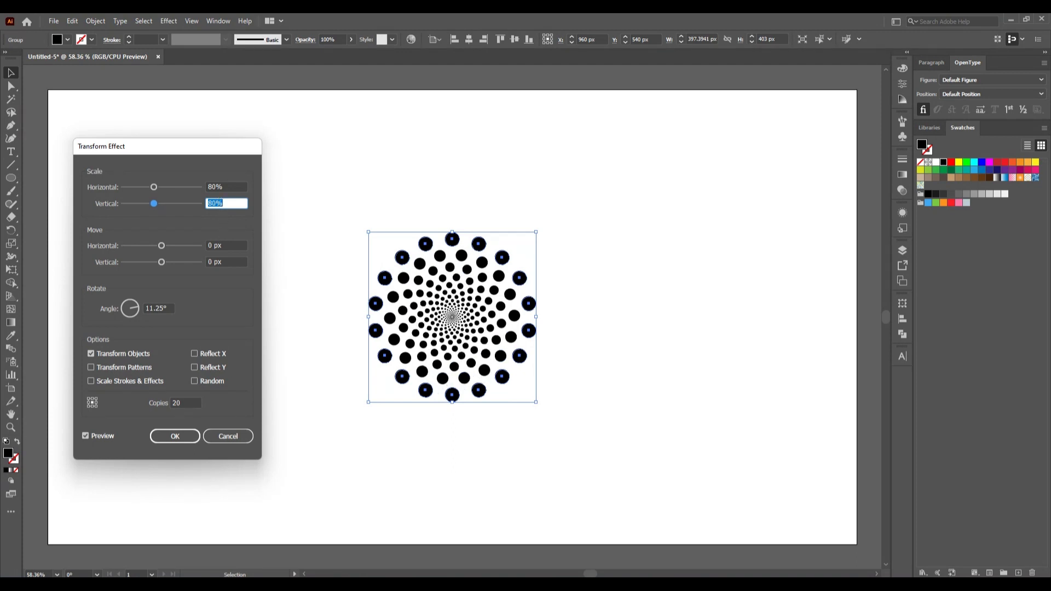
left_click(189, 438)
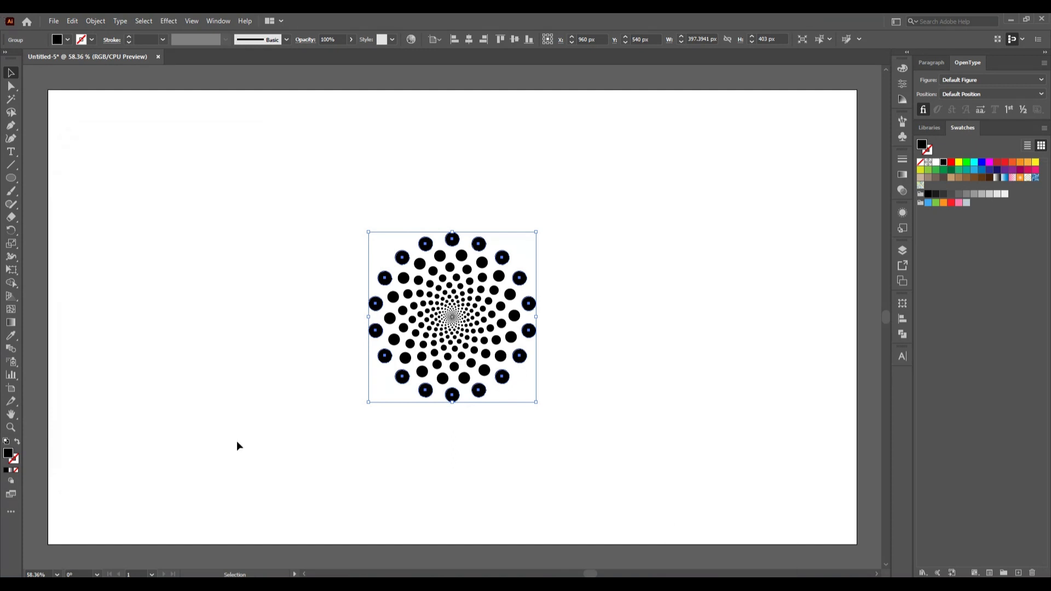
Step: Enlarge the spiral dot group proportionally around its centre to about 718 px wide, and deselect it
left_click(291, 219)
left_click_drag(310, 209, 639, 480)
left_click_drag(537, 403, 602, 482)
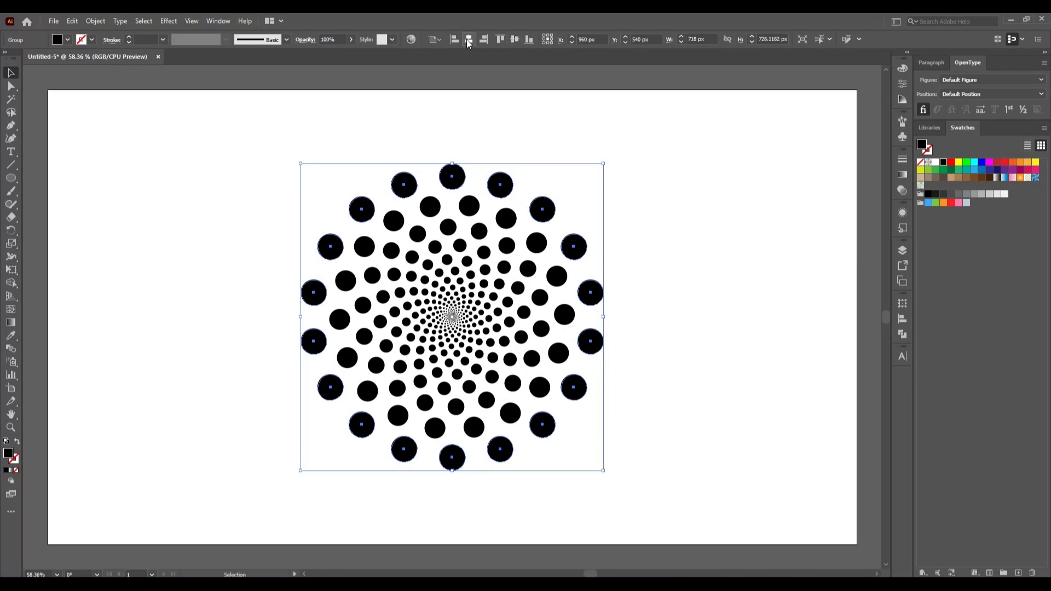
left_click(703, 313)
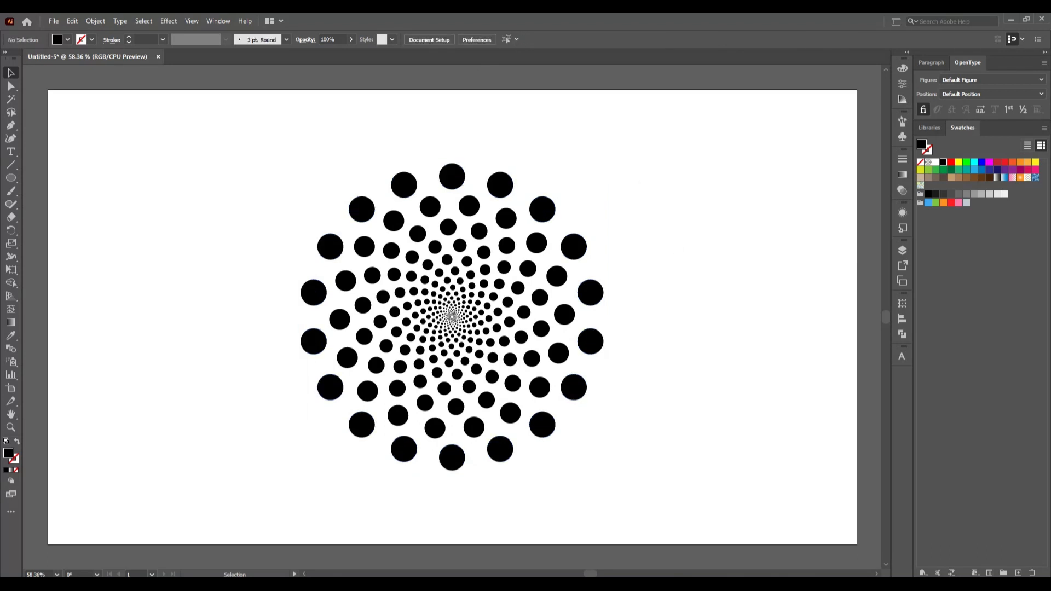
Step: Draw a black 1920 x 1080 px rectangle that covers the whole artboard
left_click(8, 181)
left_click(49, 176)
left_click_drag(49, 91, 856, 546)
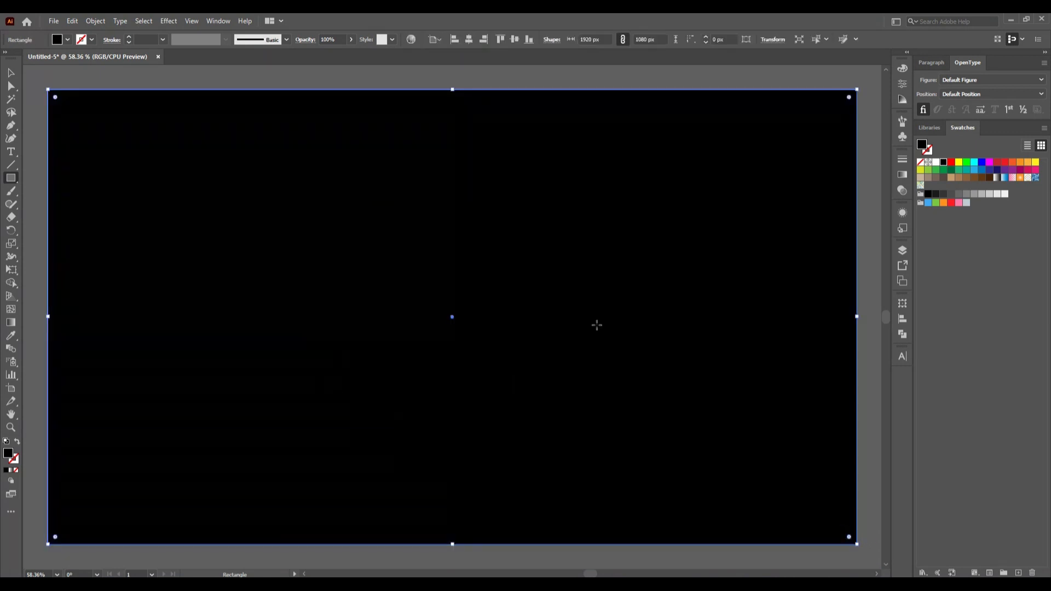
Step: Send the black background rectangle behind the spiral dots and lock it
key("v")
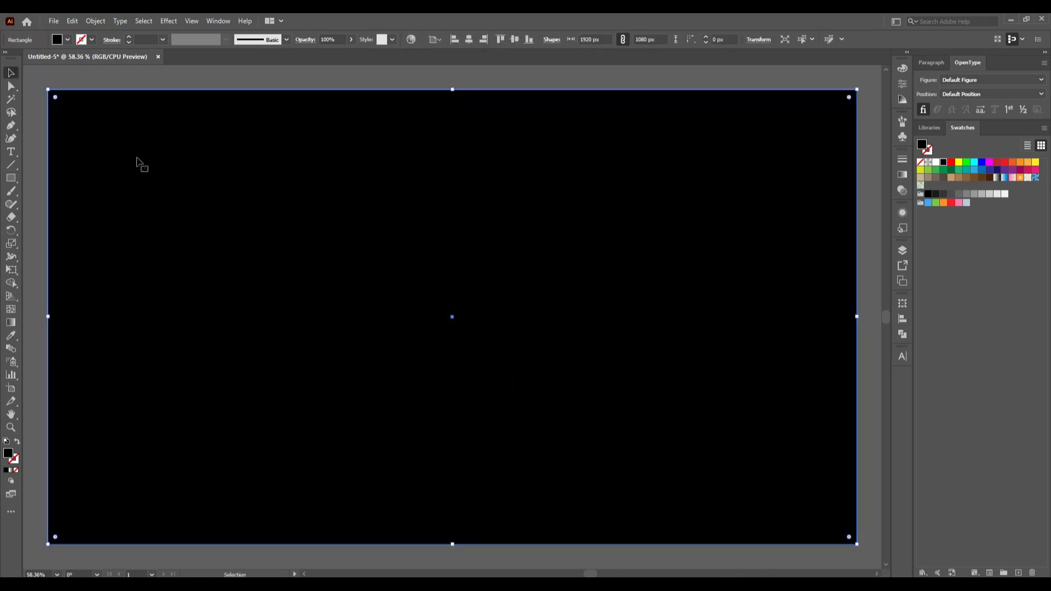
right_click(137, 159)
mouse_move(187, 367)
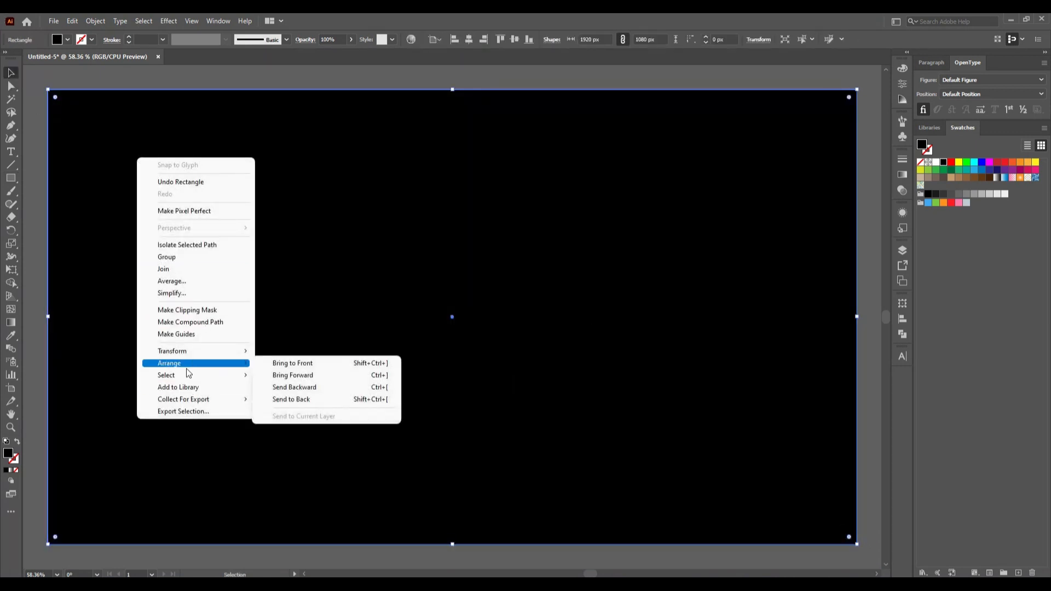
left_click(291, 399)
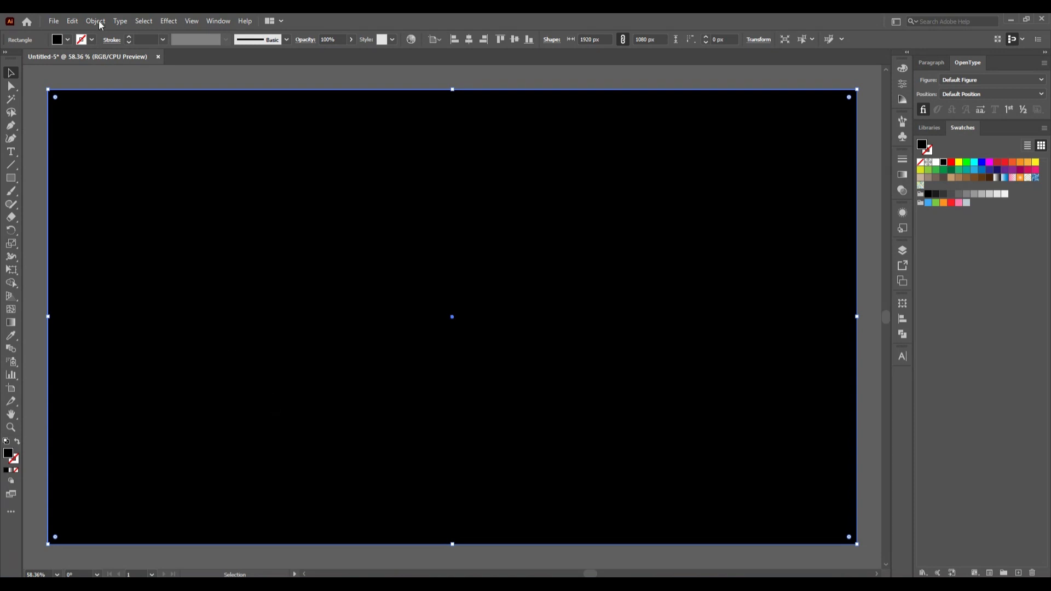
left_click(100, 24)
mouse_move(232, 94)
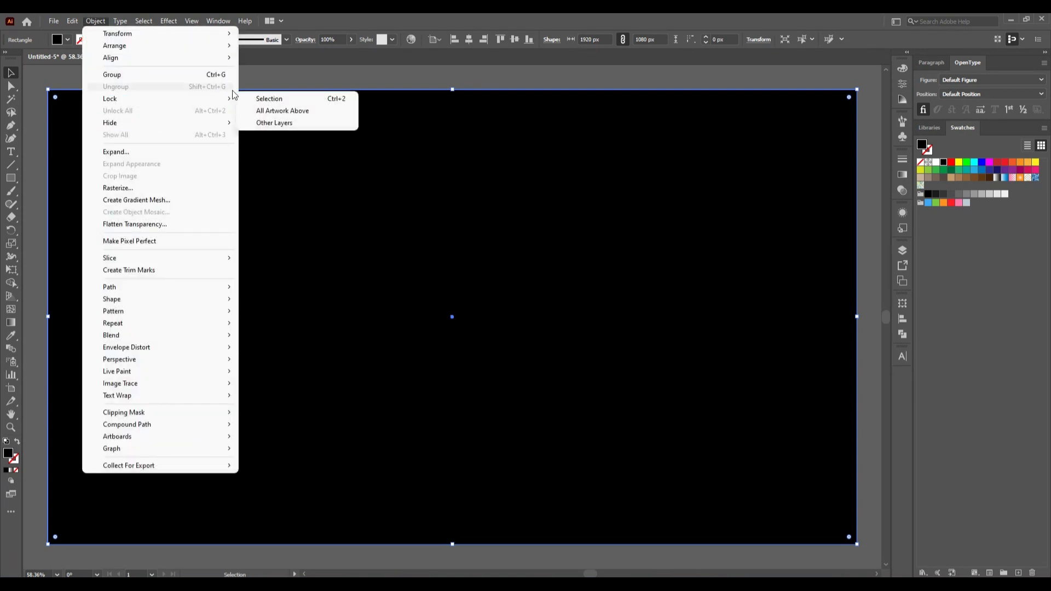
left_click(268, 98)
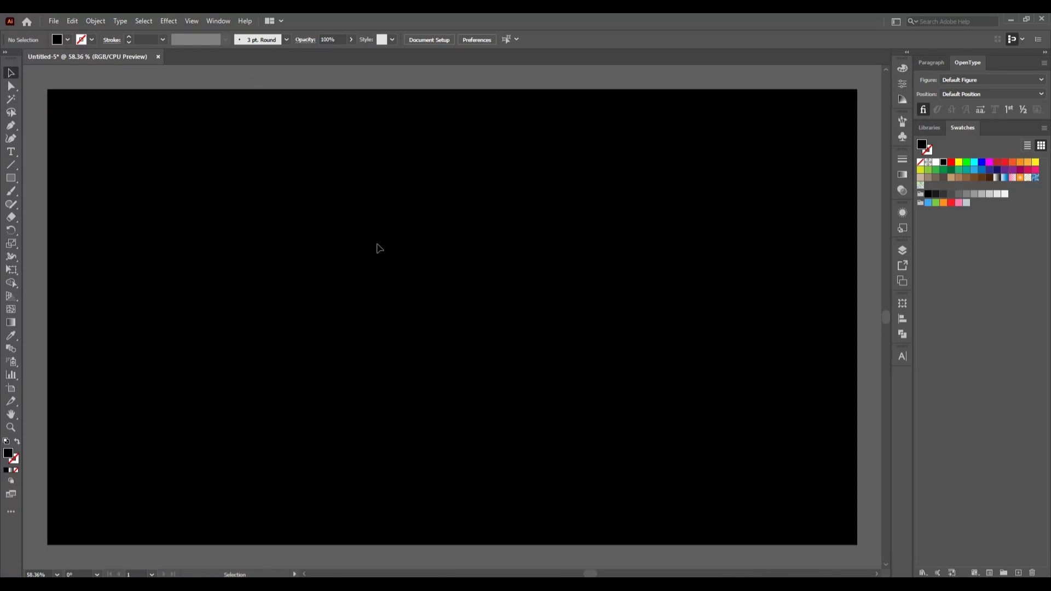
Step: Fill the hidden spiral dot group with the light blue swatch and deselect it
left_click(355, 222)
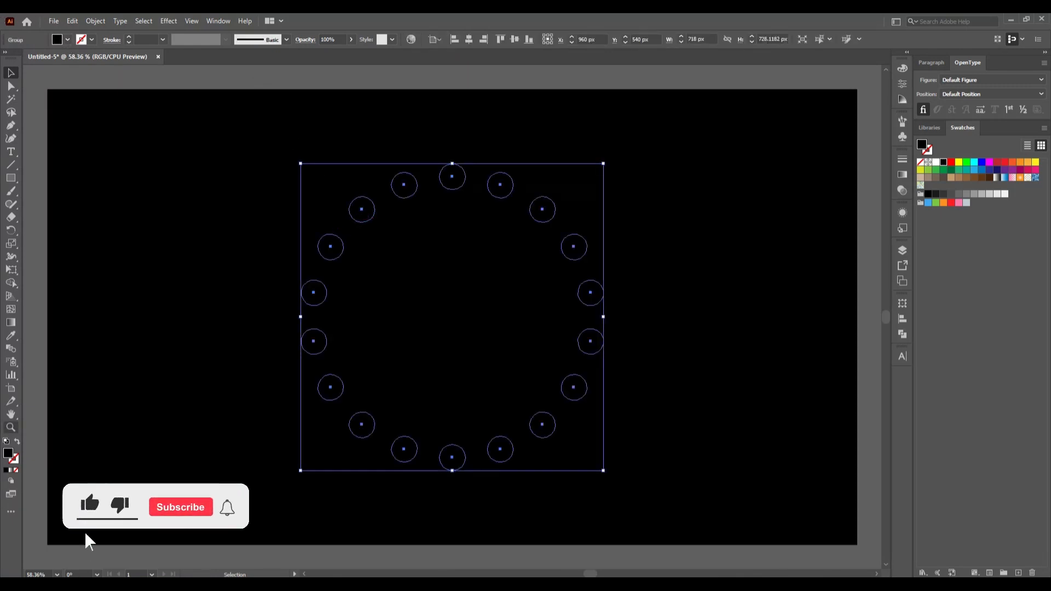
left_click(928, 203)
left_click(714, 351)
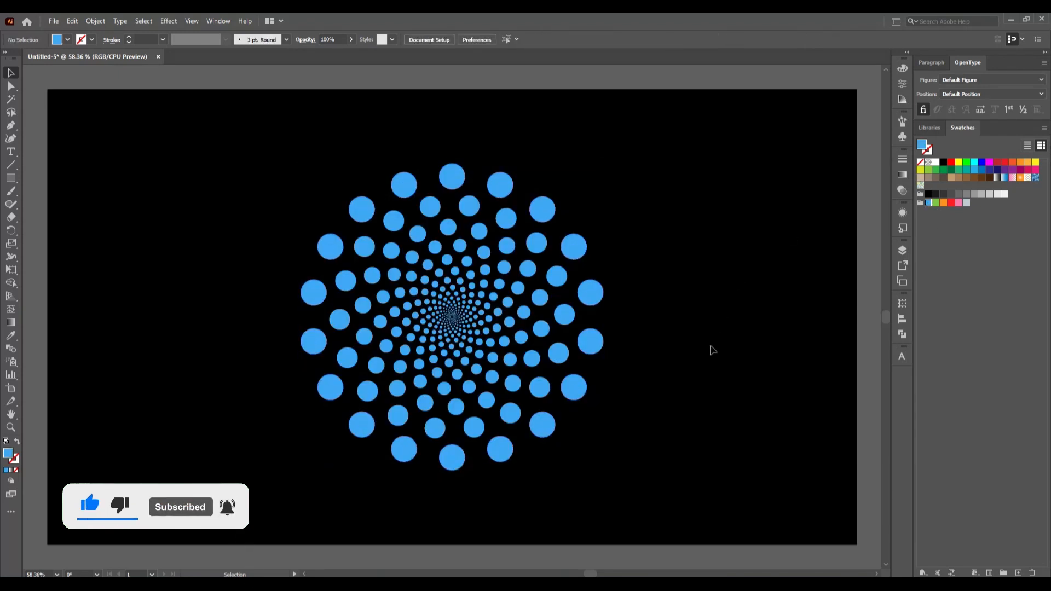
Step: Enlarge the blue spiral group proportionally around its centre to about 826 px wide, and deselect it
left_click(552, 429)
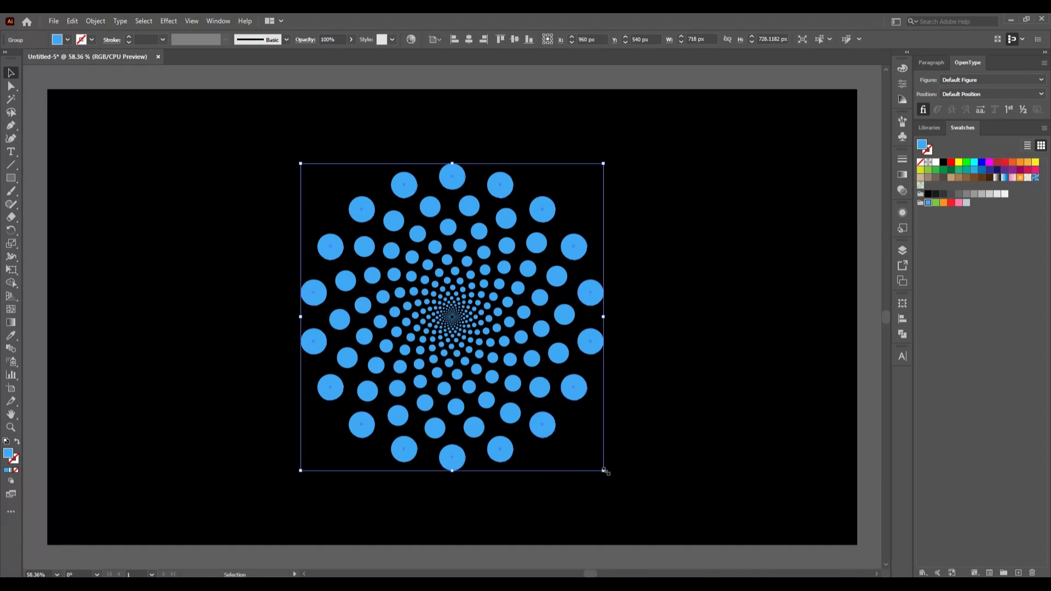
left_click_drag(604, 470, 627, 504)
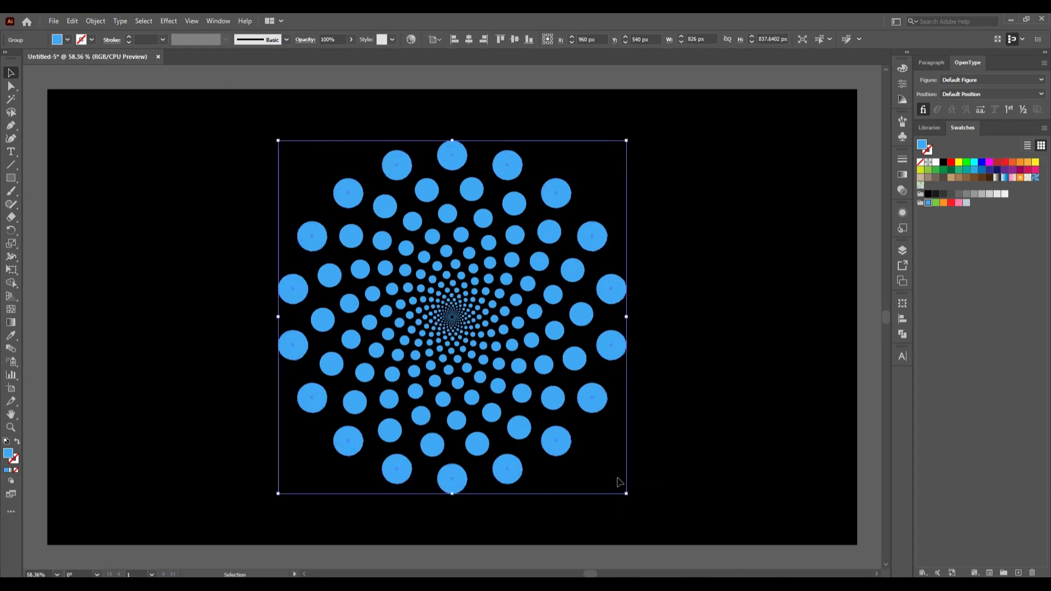
left_click(718, 208)
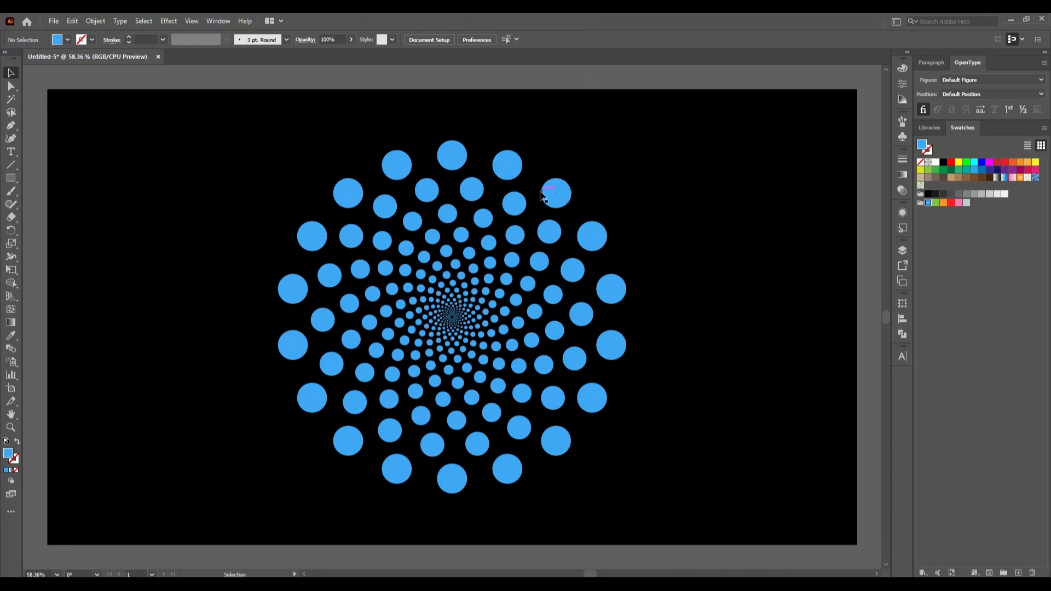
Step: Unlock the background rectangle and change its fill to the very dark blue #020111, then deselect it
left_click(229, 293, "alt")
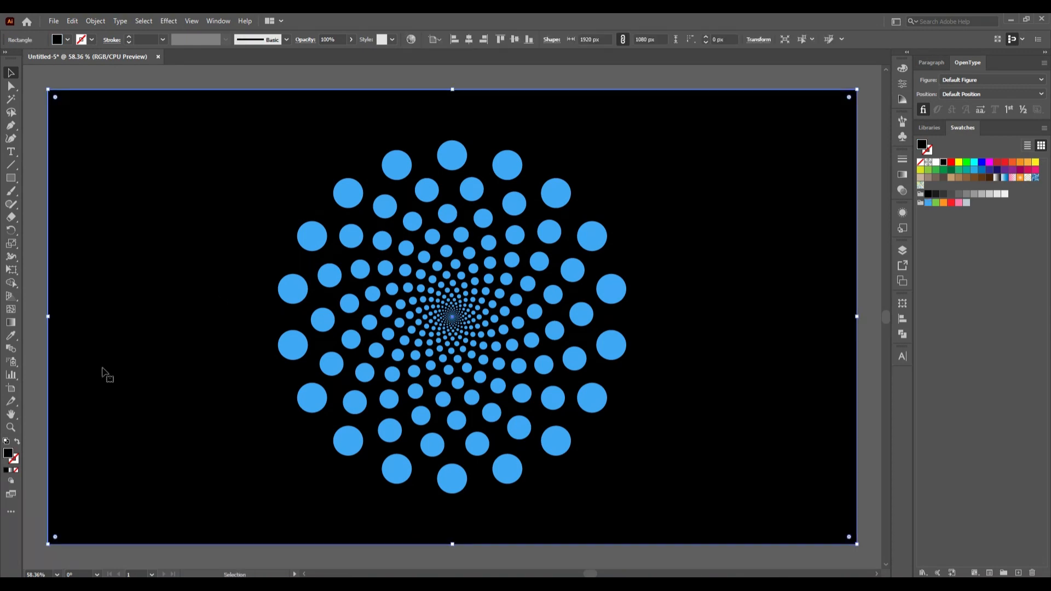
double_click(8, 453)
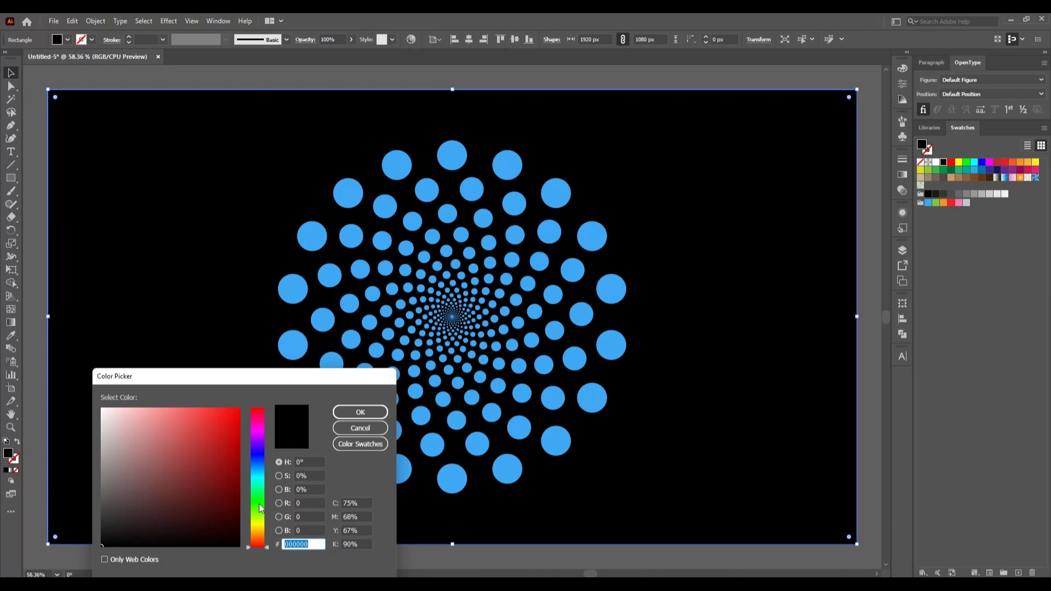
left_click_drag(260, 509, 261, 453)
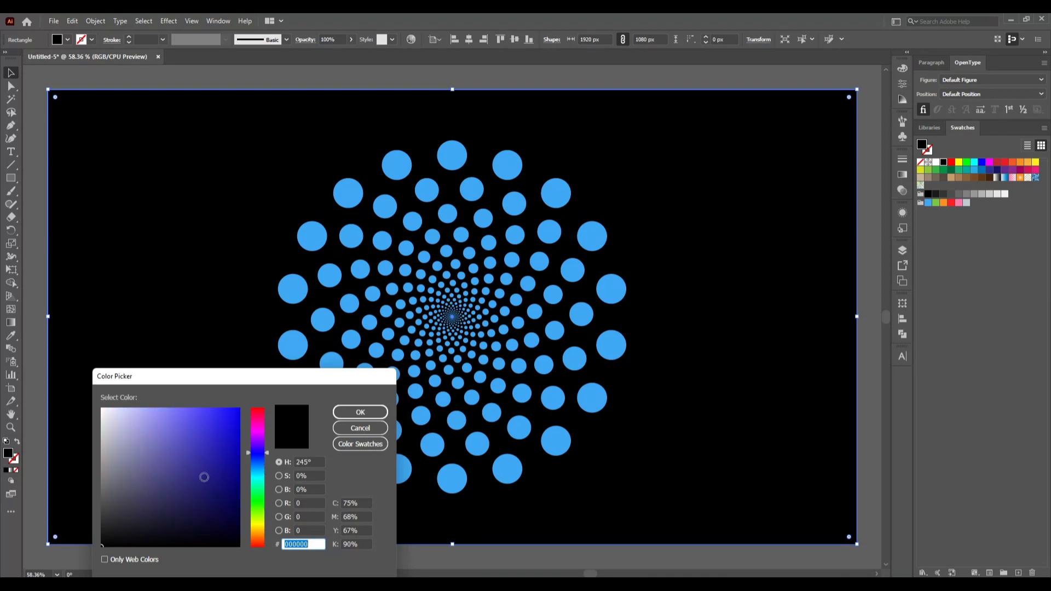
left_click_drag(204, 477, 228, 537)
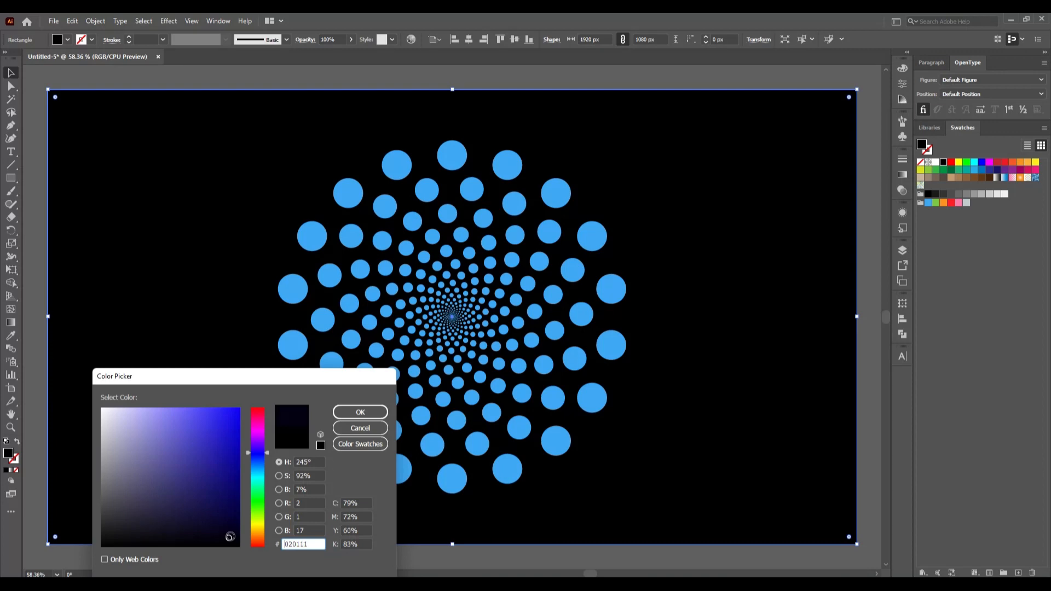
left_click(360, 414)
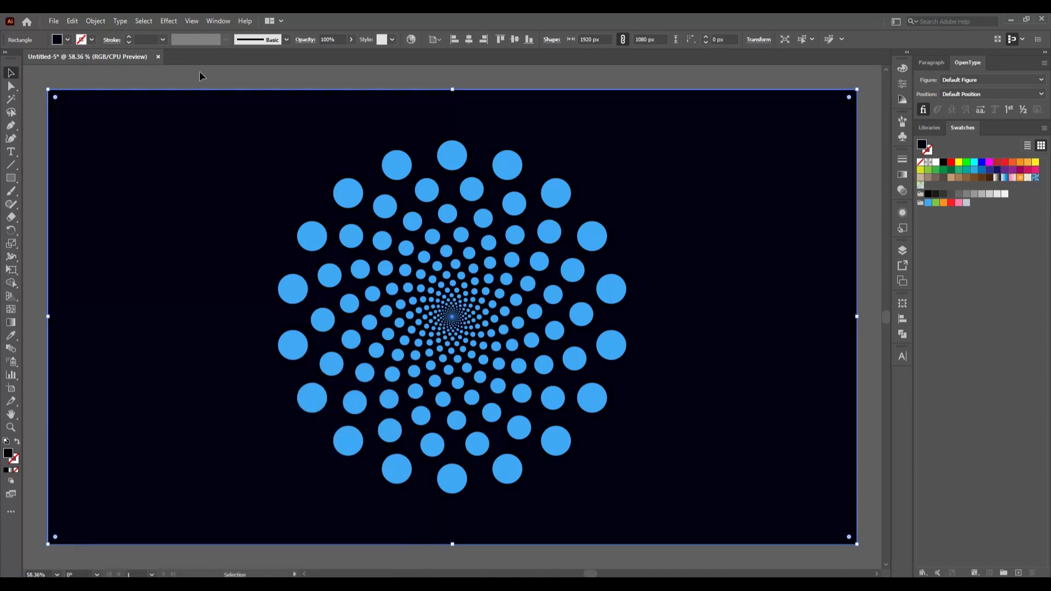
left_click(204, 76)
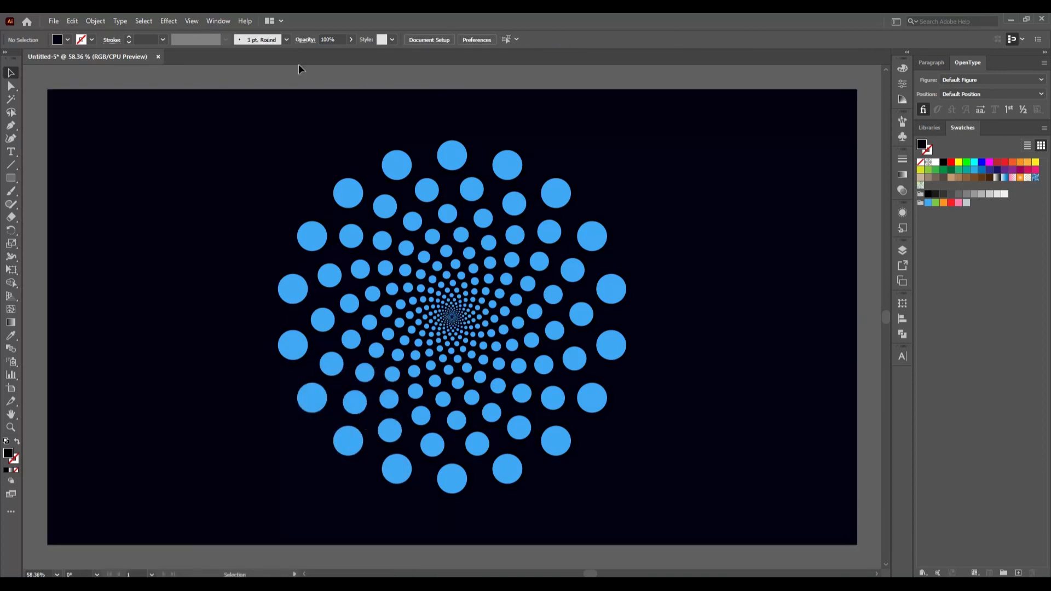